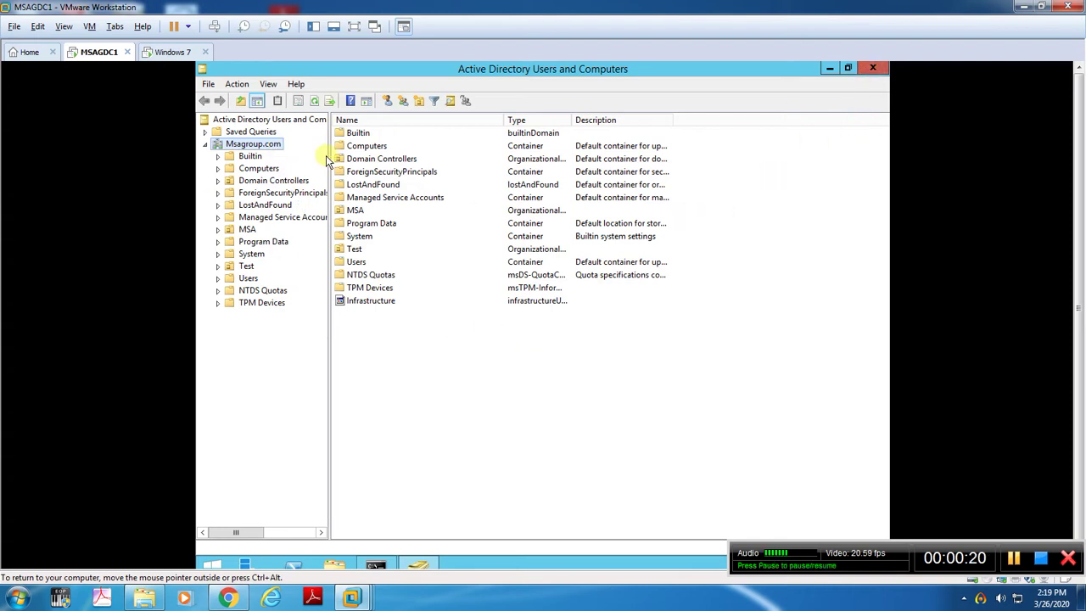
Widen the console tree pane so the full container names under Msagroup.com are readable.
left_click_drag(329, 156, 478, 157)
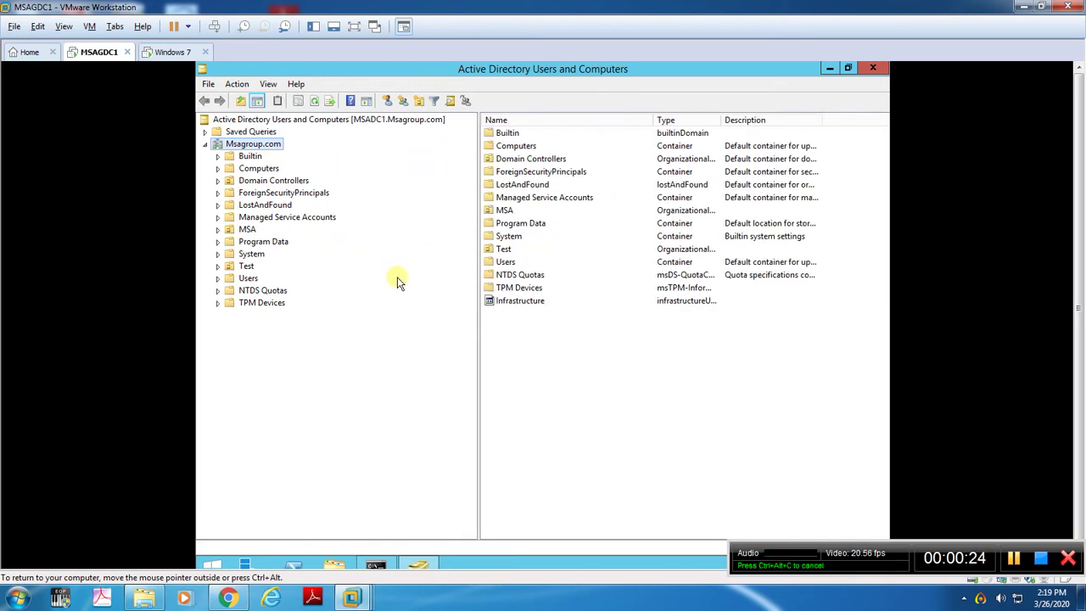
right_click(250, 148)
Create an India organizational unit directly under Msagroup.com.
mouse_move(296, 263)
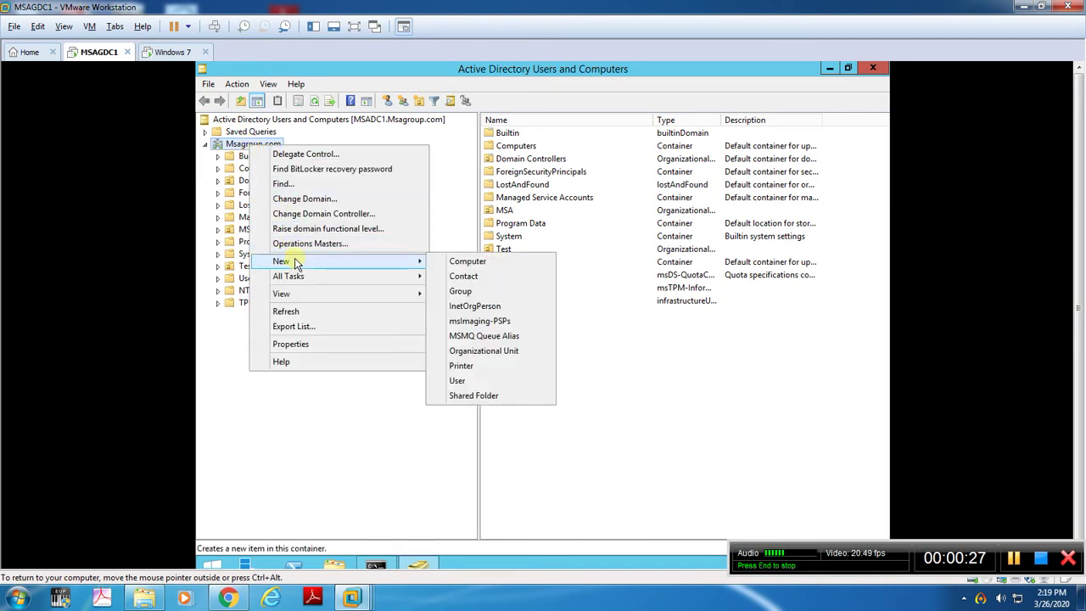
left_click(488, 357)
type("India")
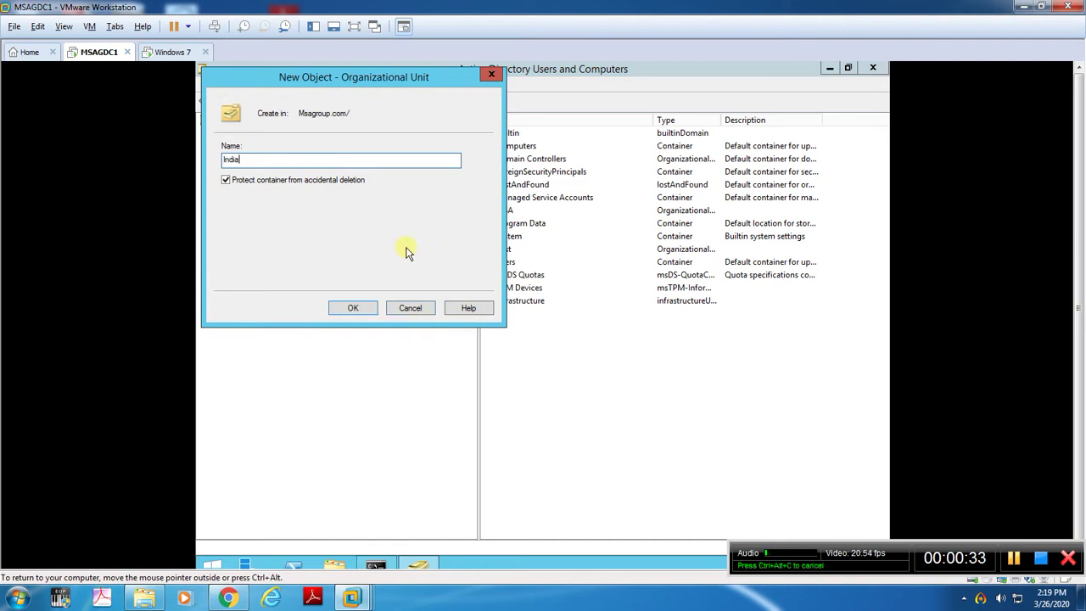
left_click(352, 308)
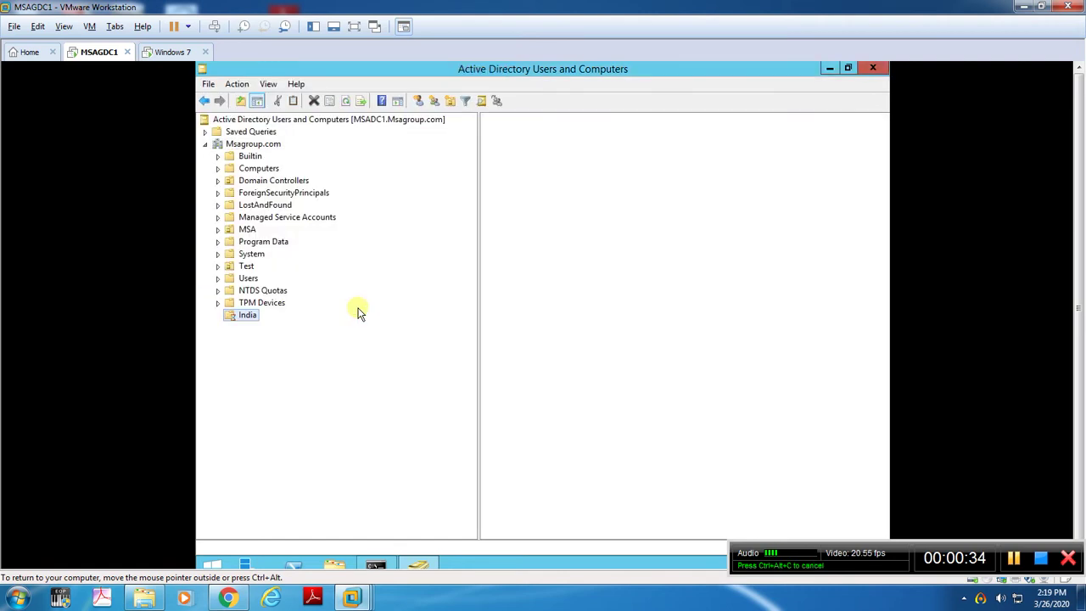
Add a Chennai organizational unit inside India.
right_click(243, 316)
mouse_move(286, 374)
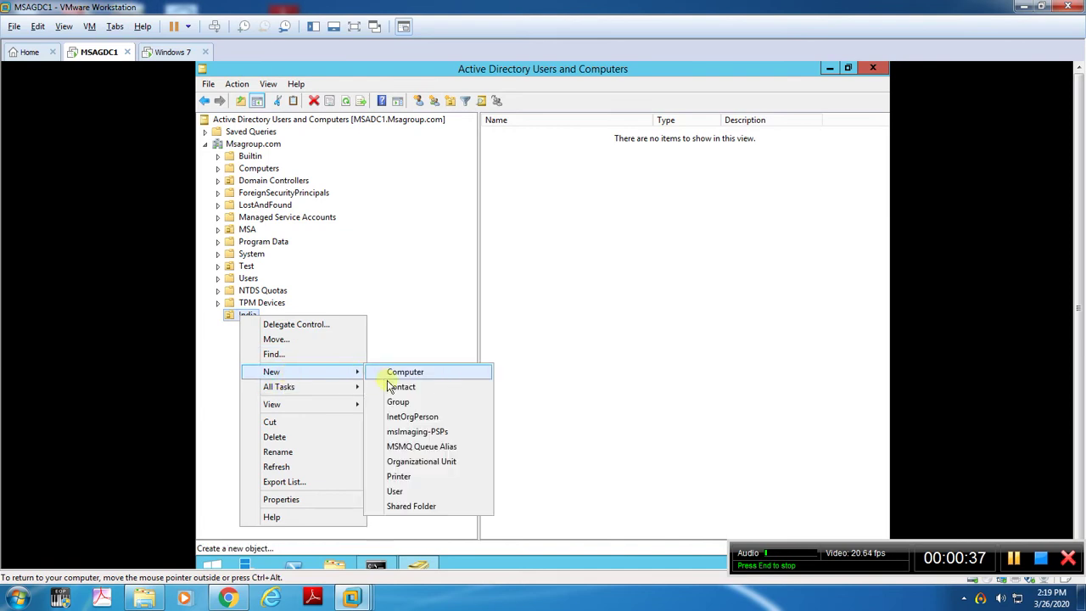
left_click(415, 460)
type("Chennai")
key("Return")
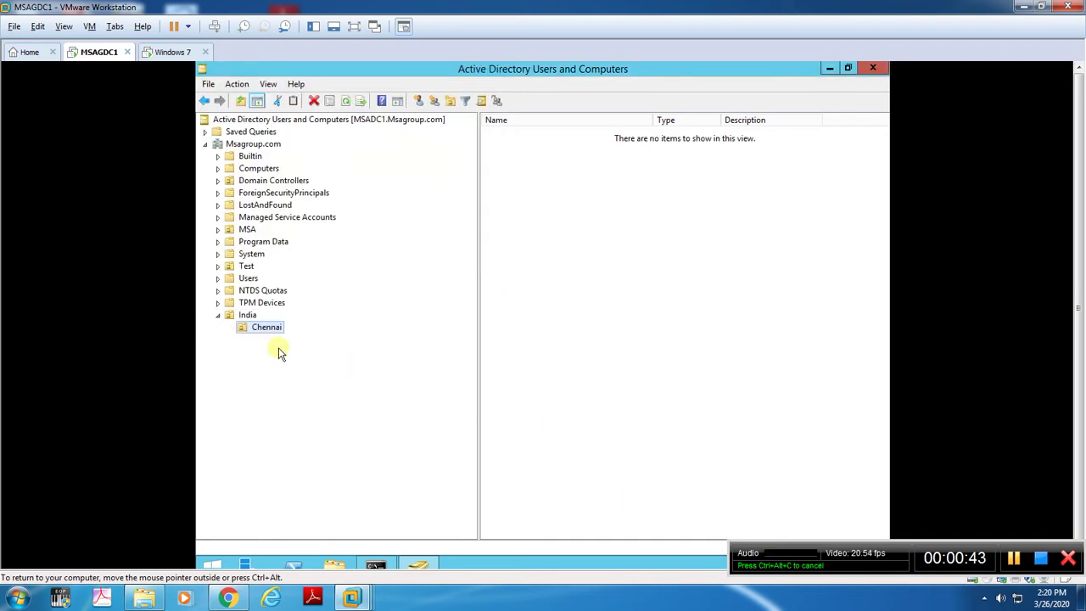
Add a Banglore organizational unit inside India.
right_click(252, 321)
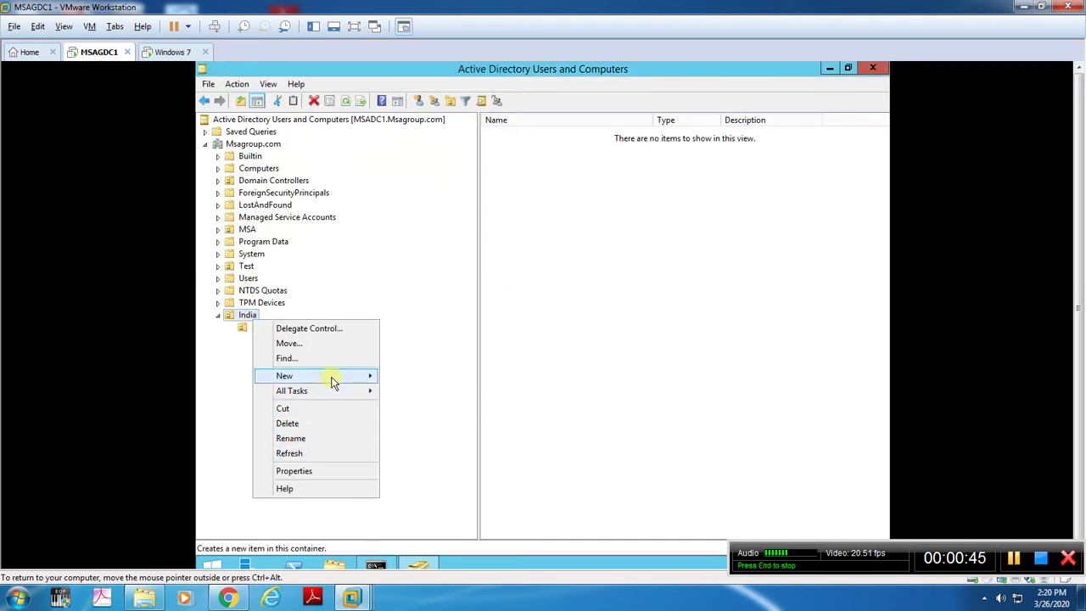
mouse_move(330, 379)
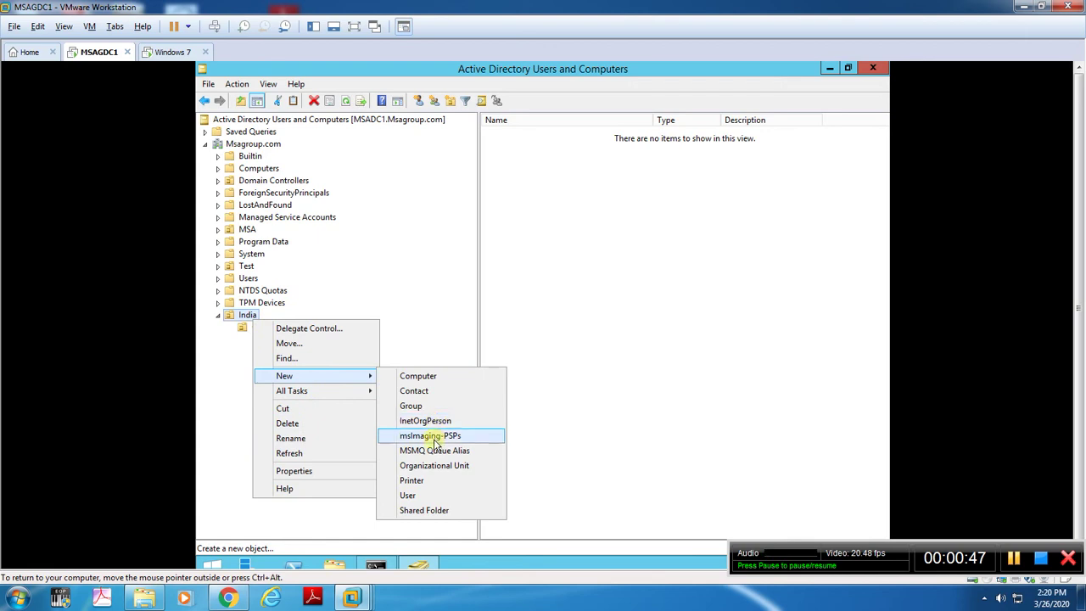
left_click(432, 465)
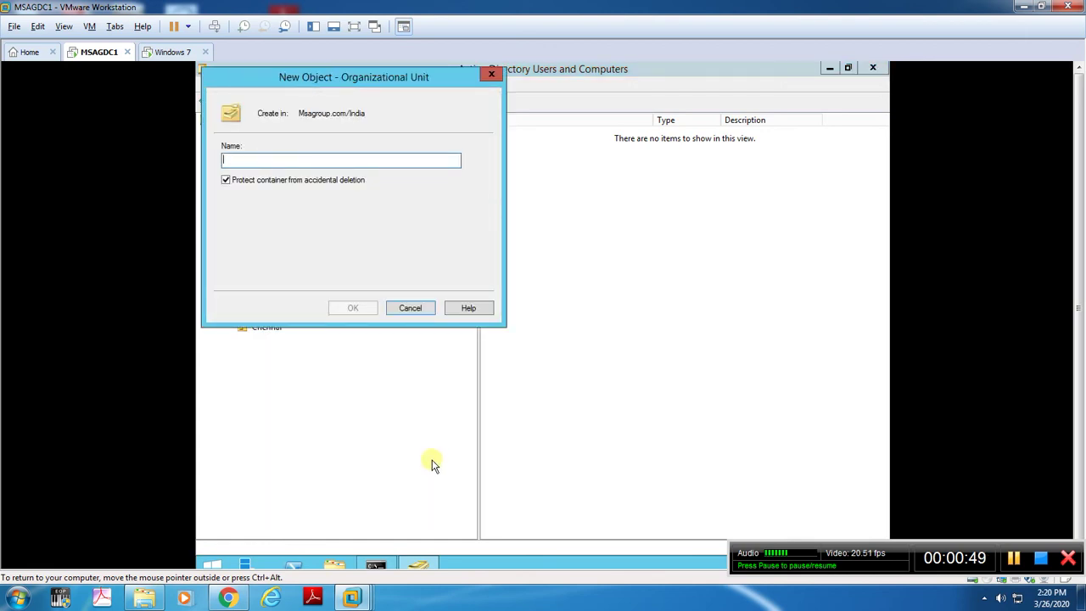
type("Banglore")
key("Return")
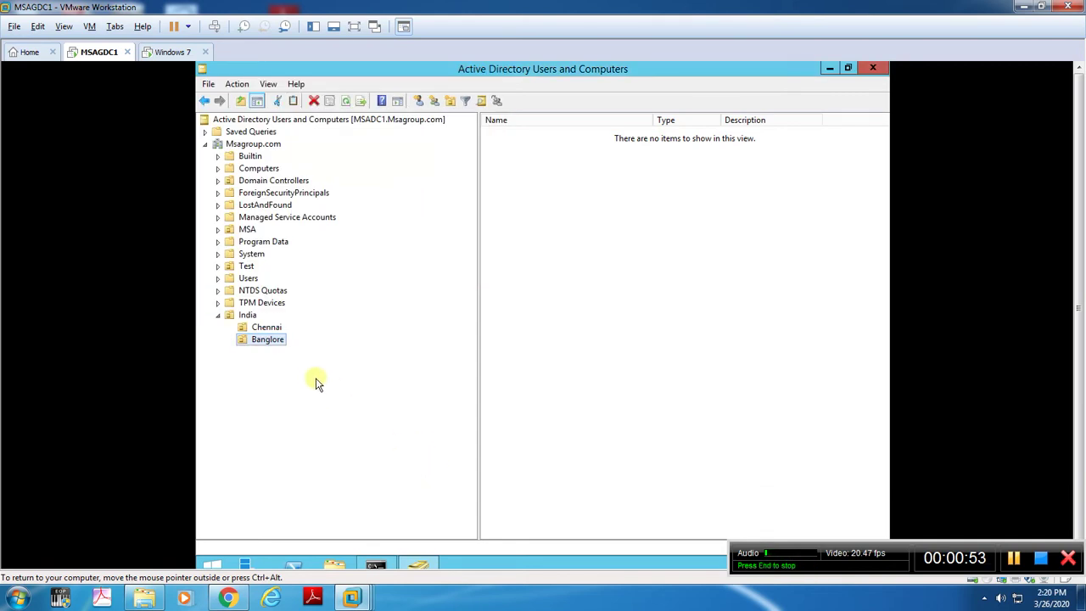
Create a Computers organizational unit inside Chennai.
left_click(265, 328)
right_click(264, 327)
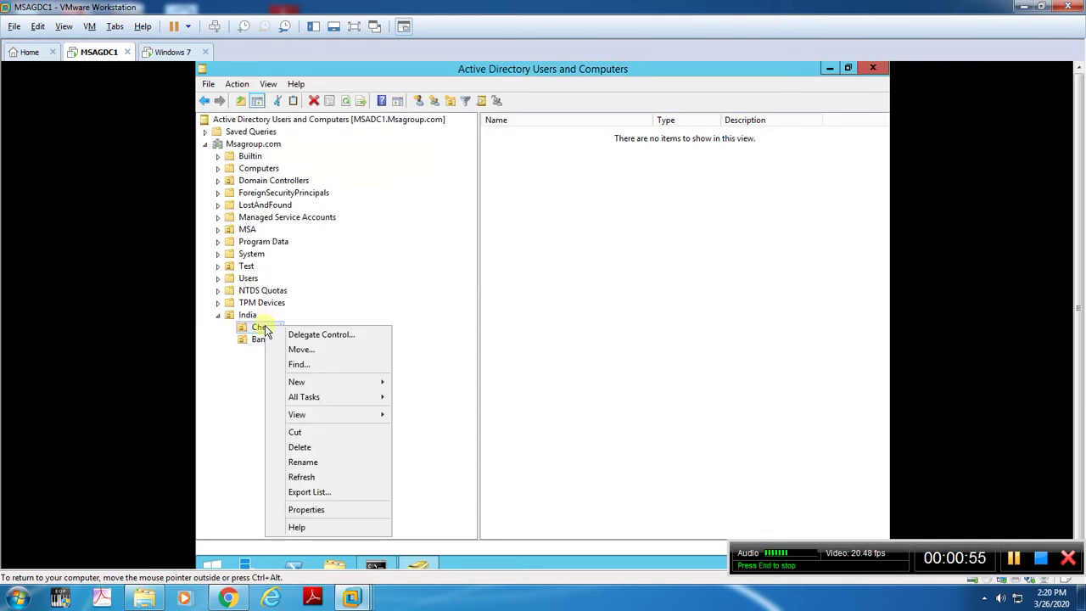
mouse_move(306, 383)
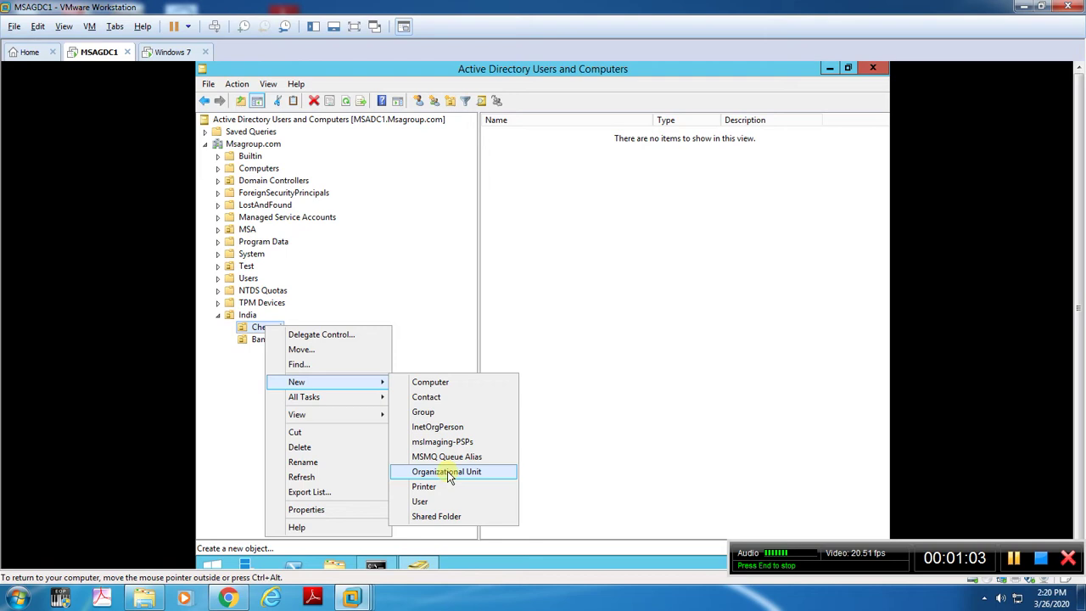
left_click(450, 478)
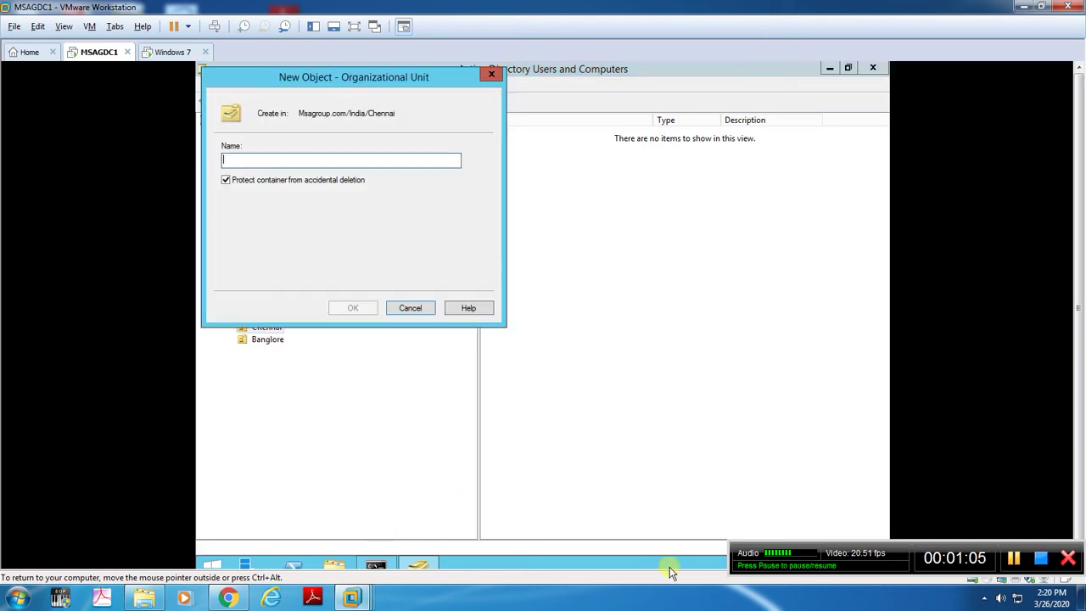
type("Computers")
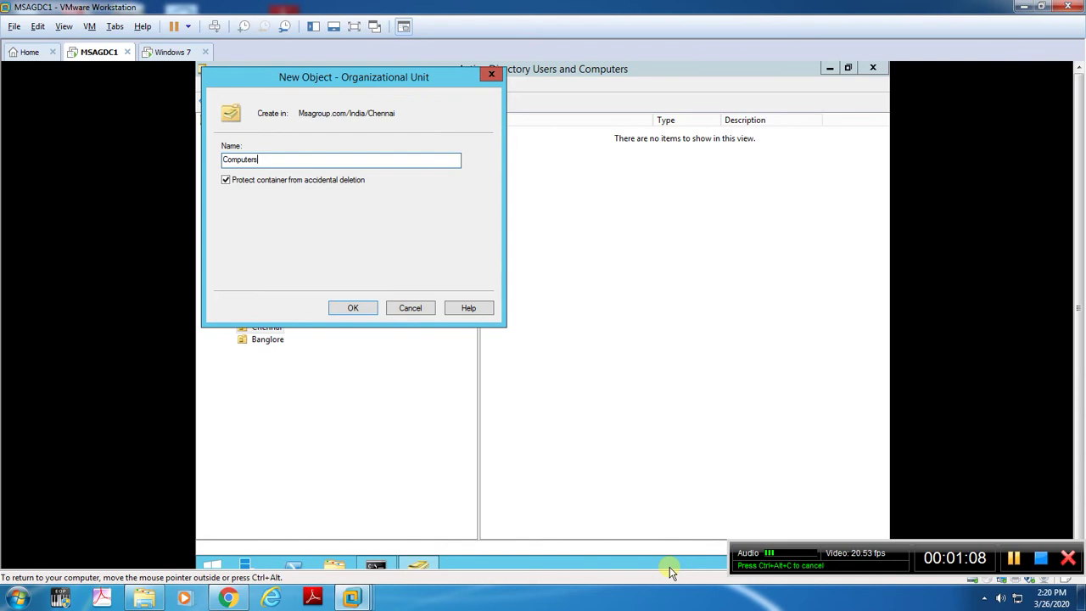
key("Return")
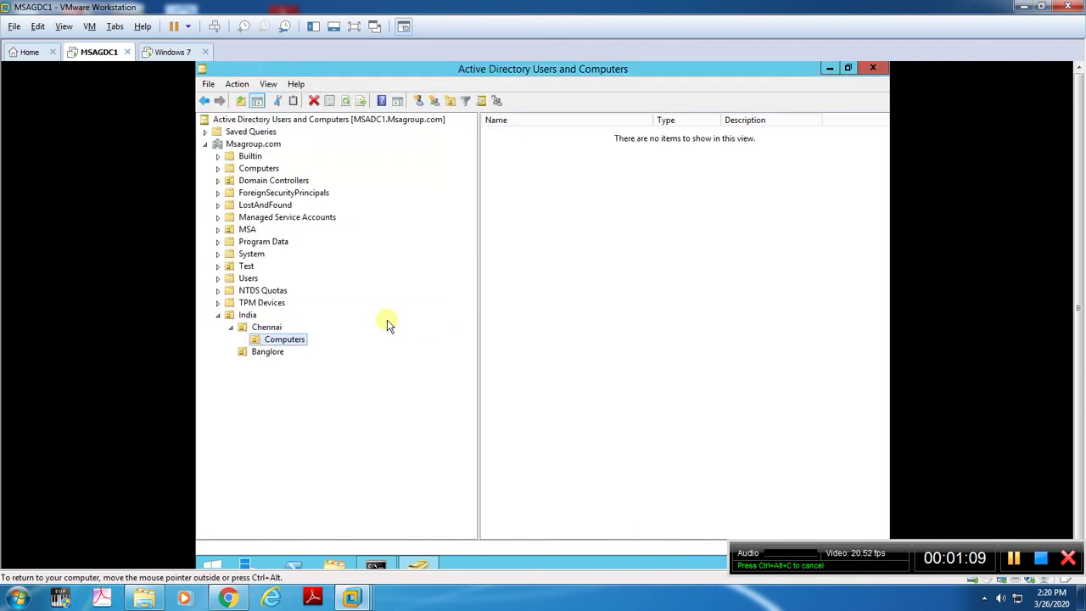
Start a new user in Chennai twice by mistake and abandon both attempts.
right_click(267, 329)
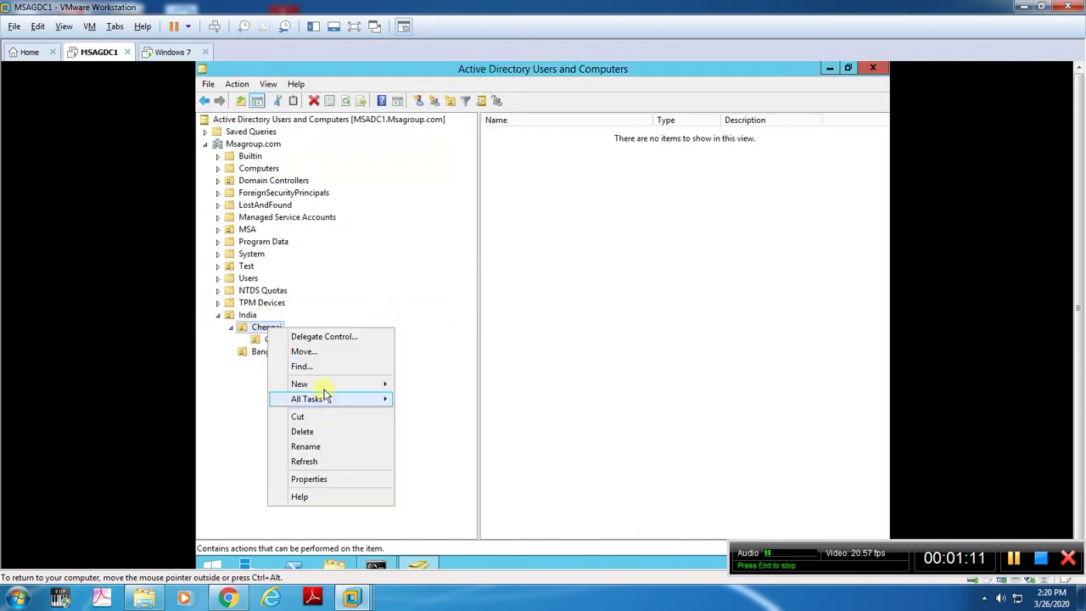
mouse_move(386, 385)
left_click(428, 503)
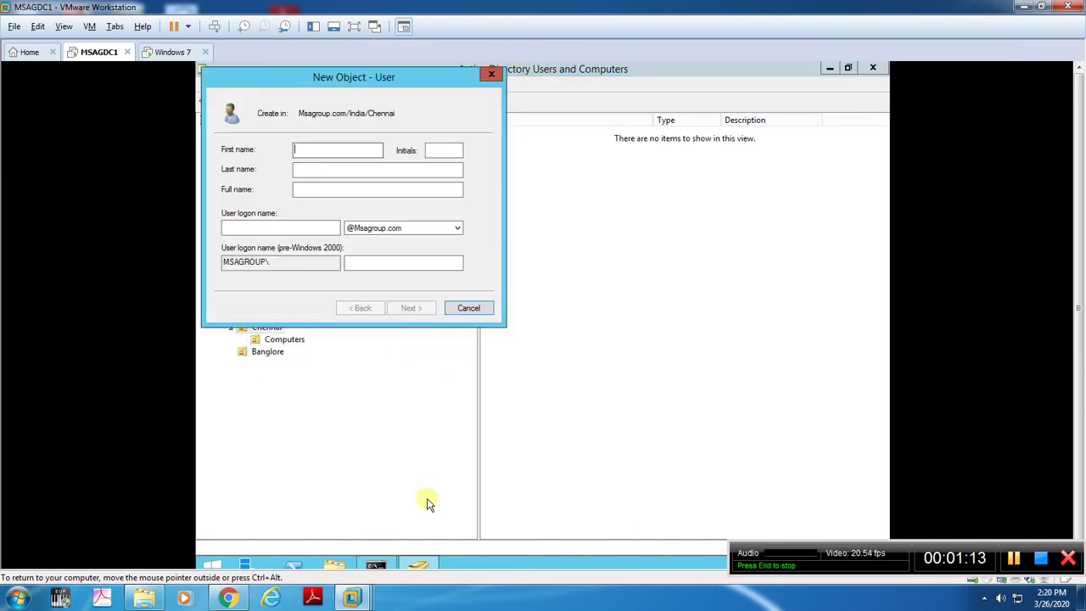
type("Users")
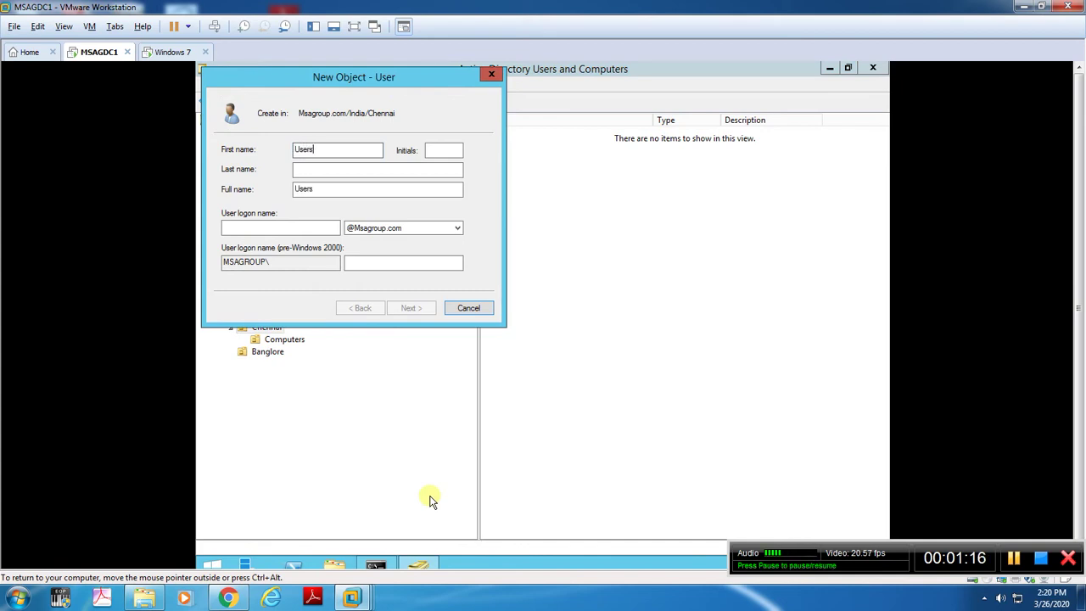
key("Escape")
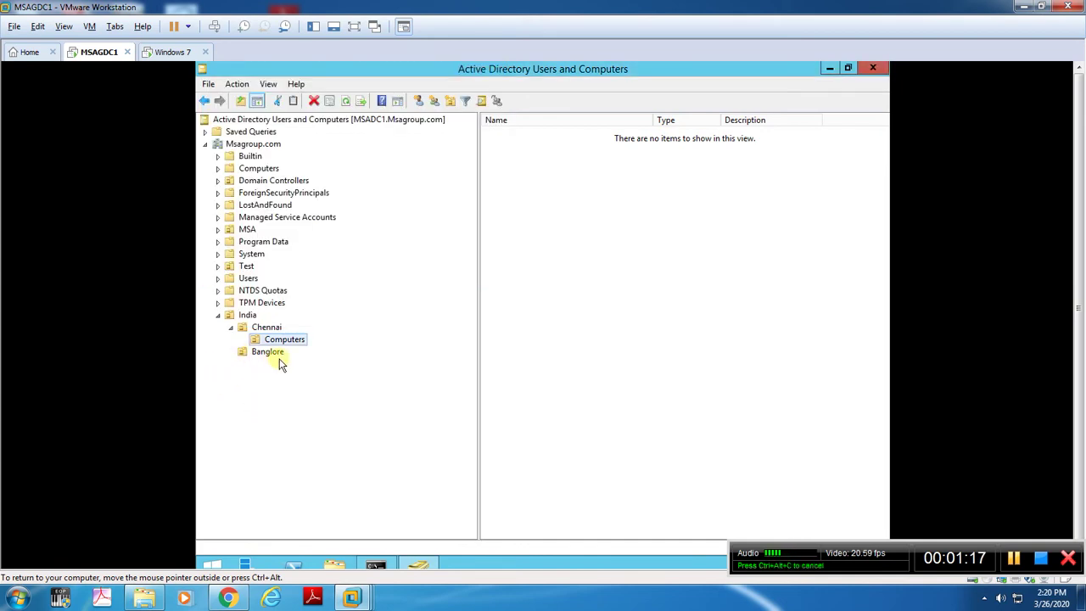
left_click(266, 329)
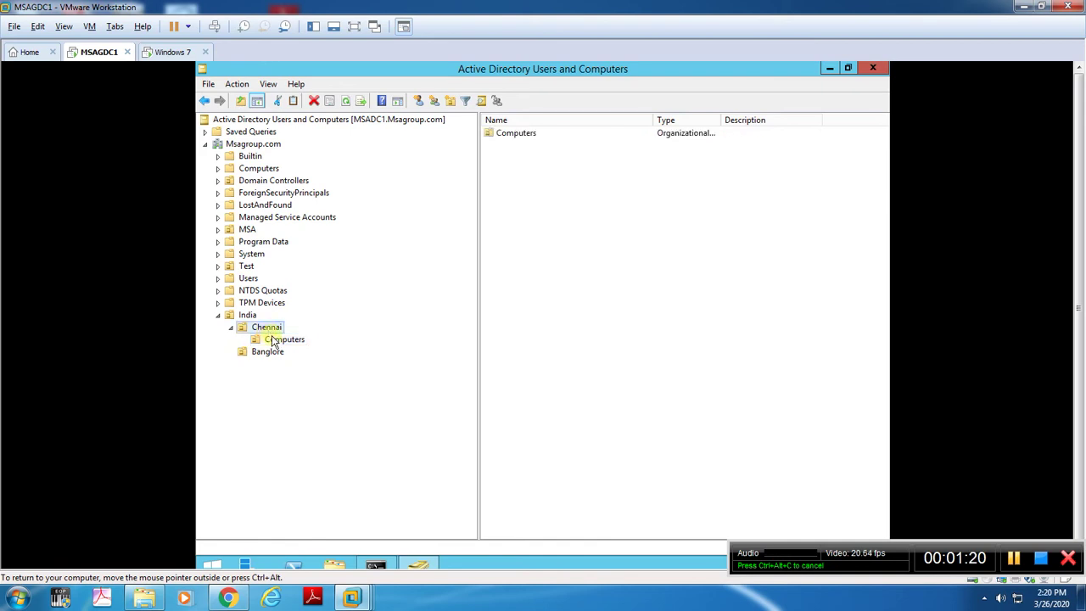
right_click(266, 332)
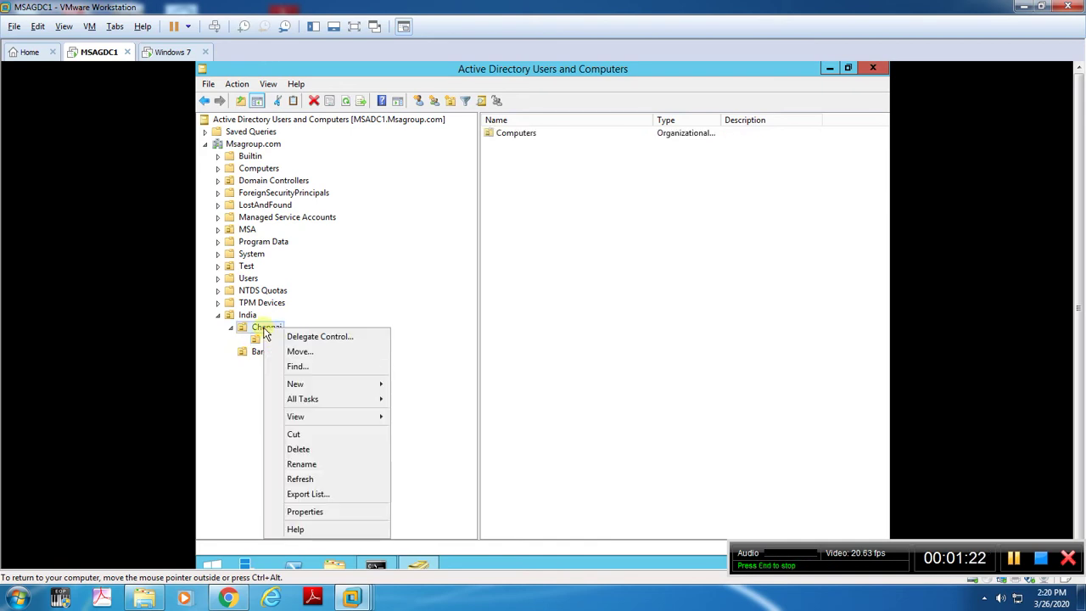
mouse_move(365, 383)
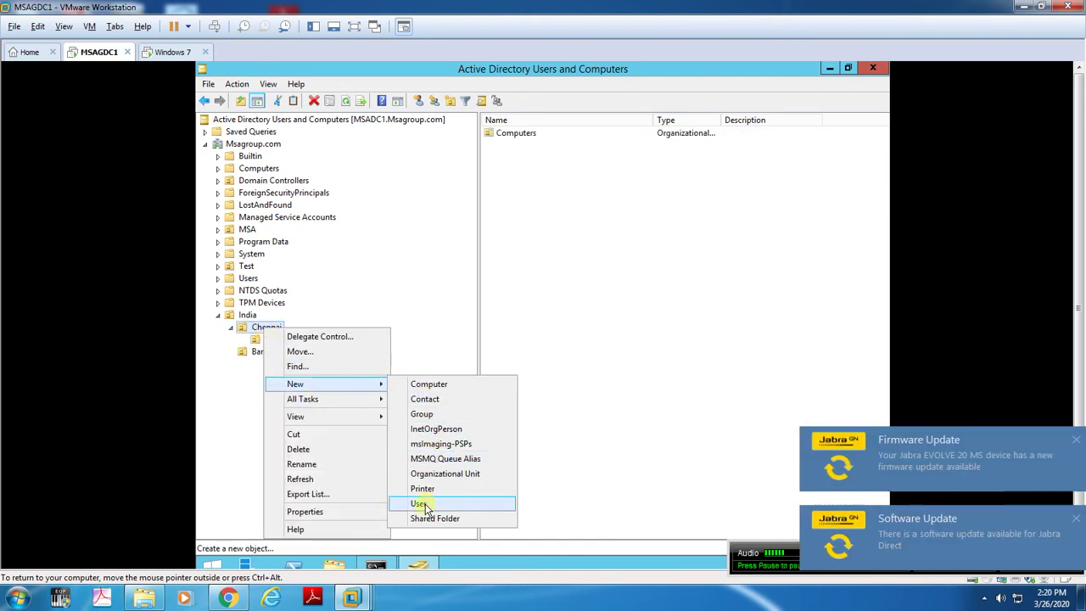
left_click(418, 503)
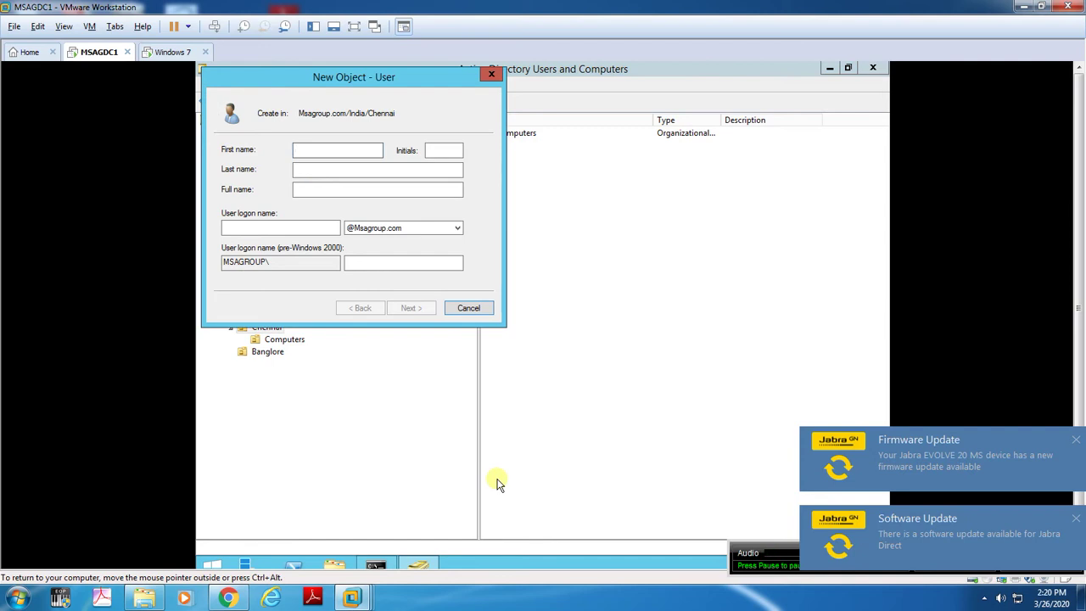
left_click(470, 310)
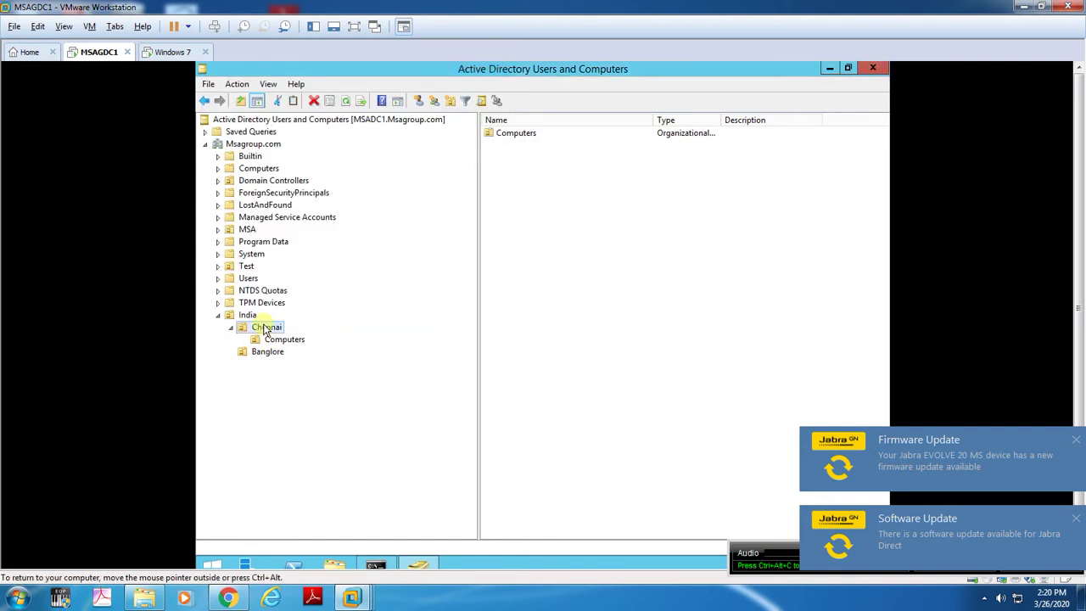
Create a Users organizational unit inside Chennai, then view Chennai's Computers OU.
right_click(265, 330)
mouse_move(384, 380)
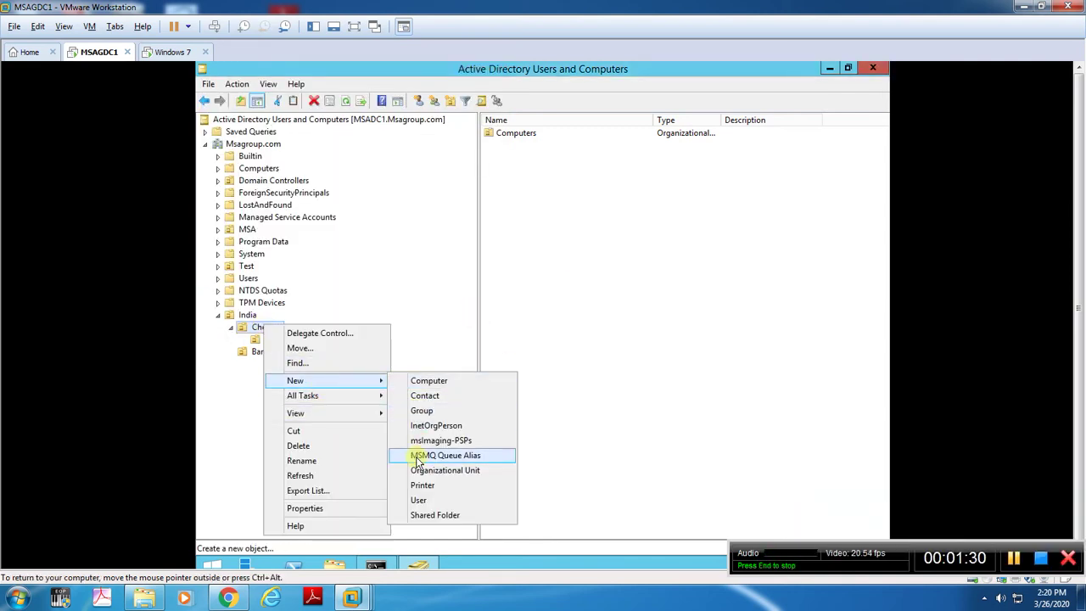
left_click(420, 470)
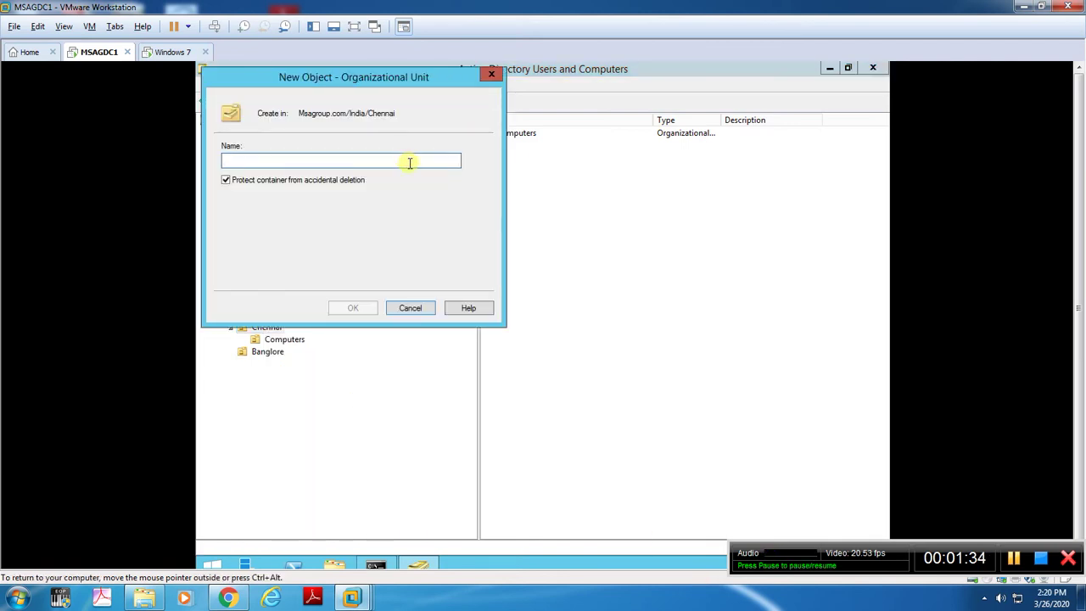
type("Users")
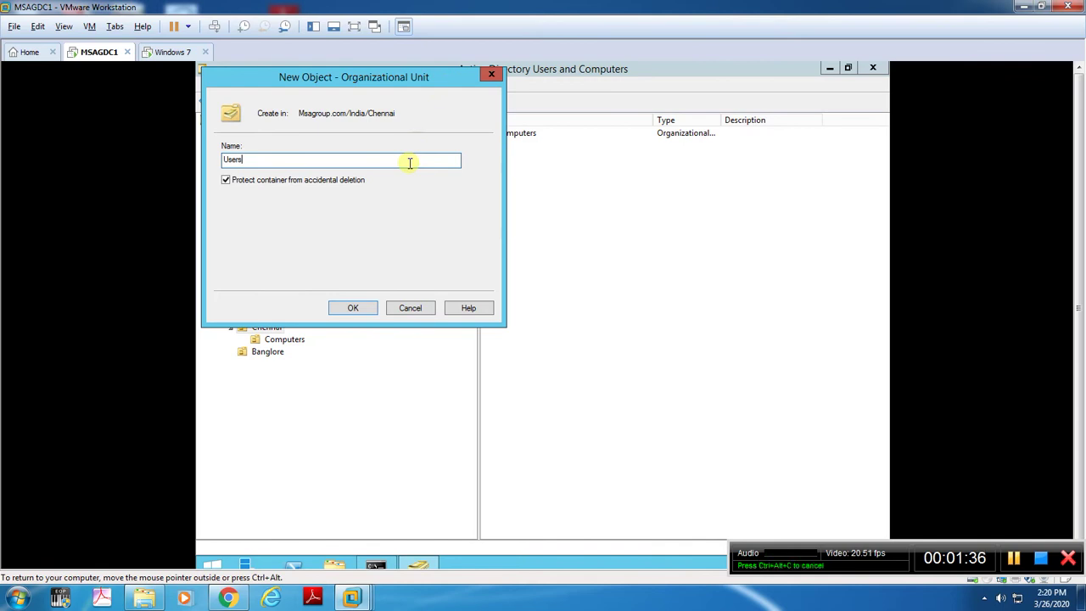
key("Return")
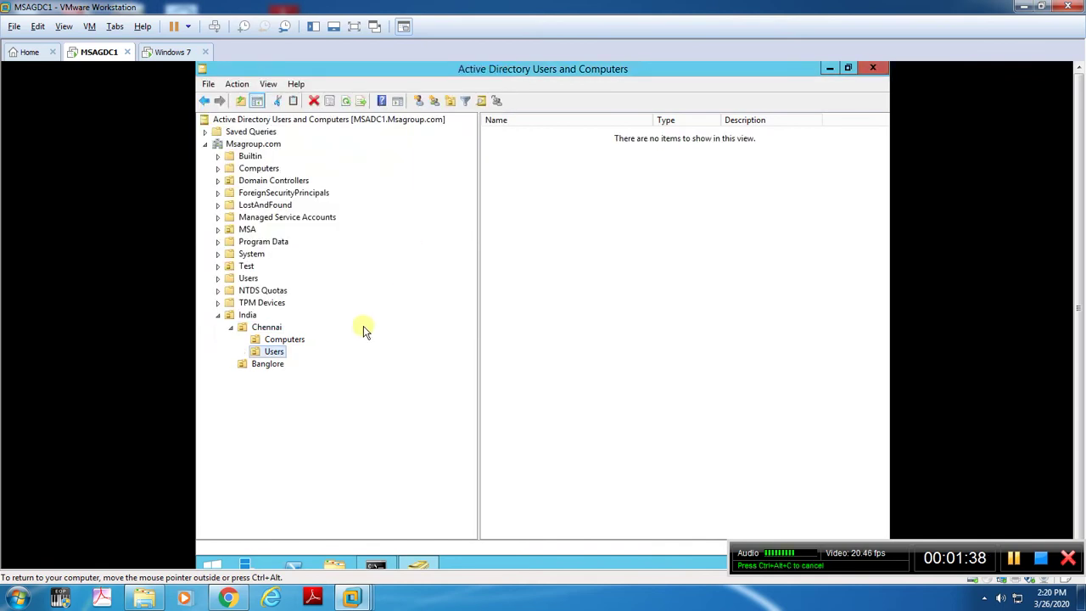
left_click(285, 340)
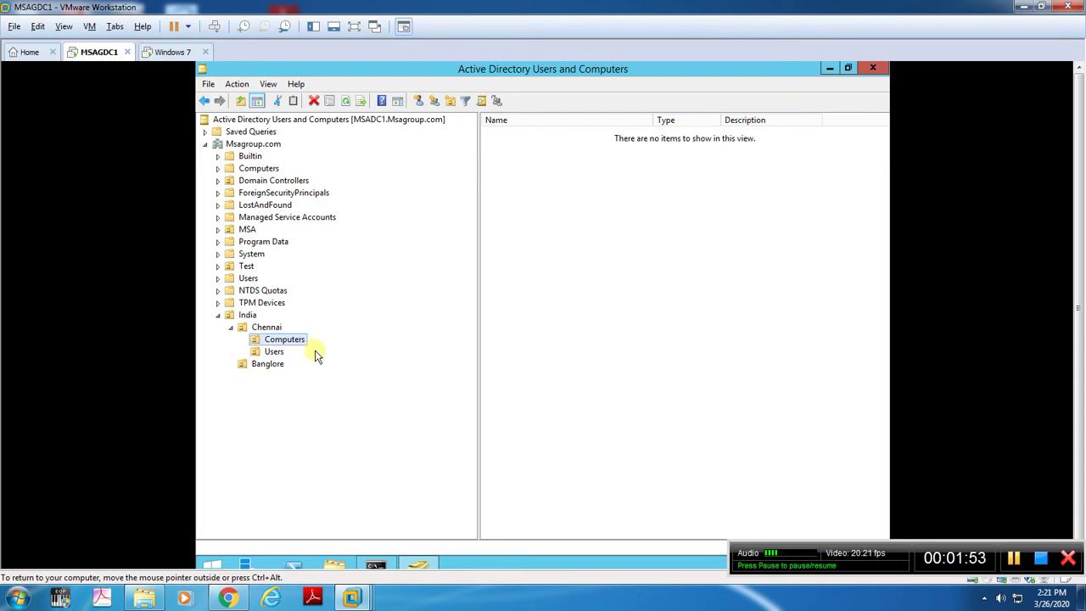
left_click(278, 353)
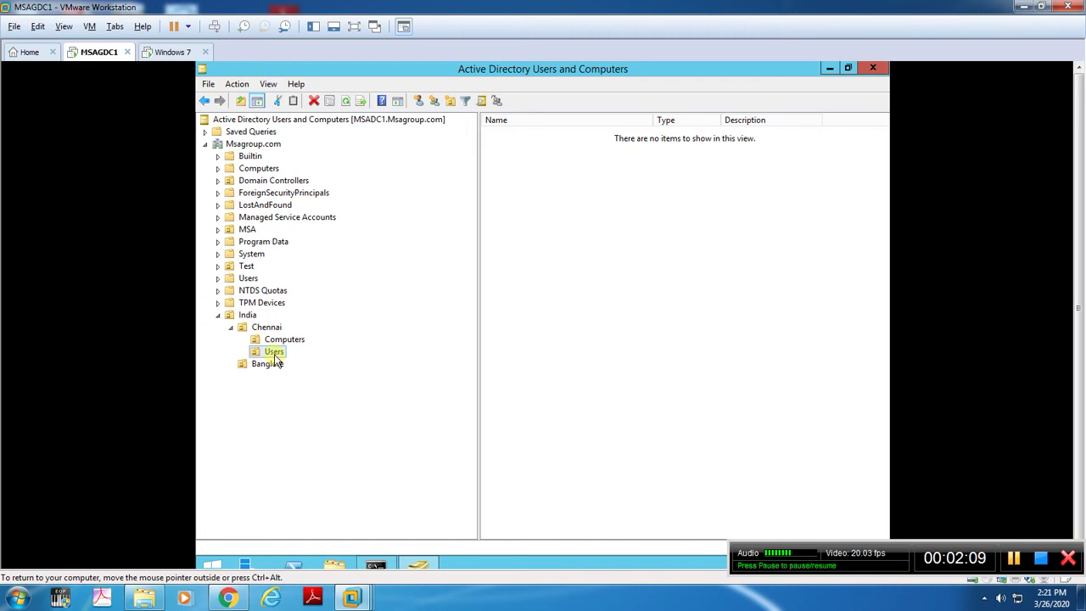
Start a new user in Chennai's Users OU, entering first name, last name and logon name.
right_click(274, 354)
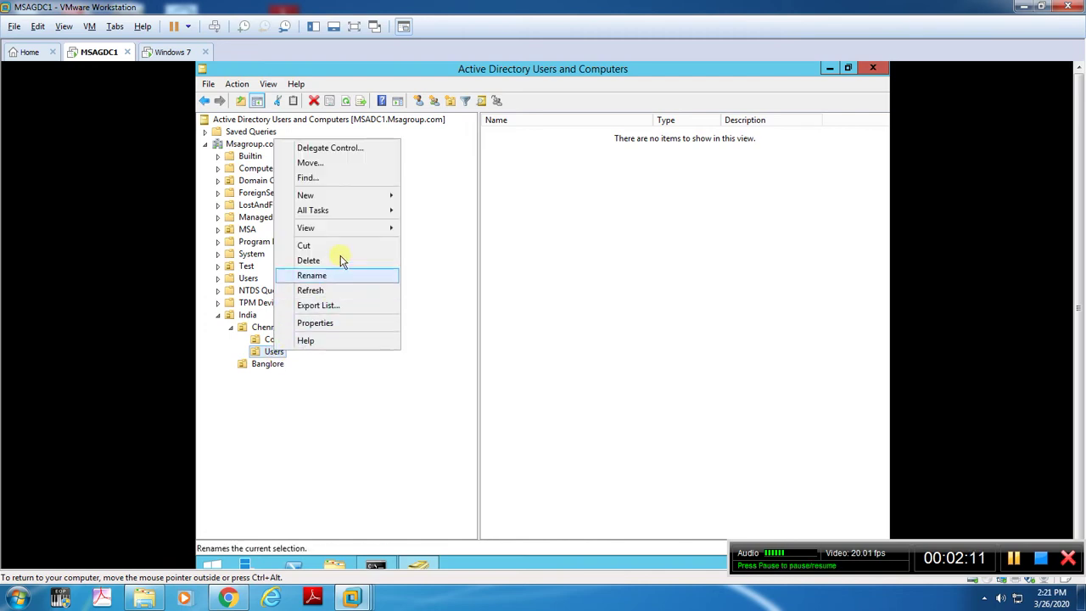
mouse_move(347, 192)
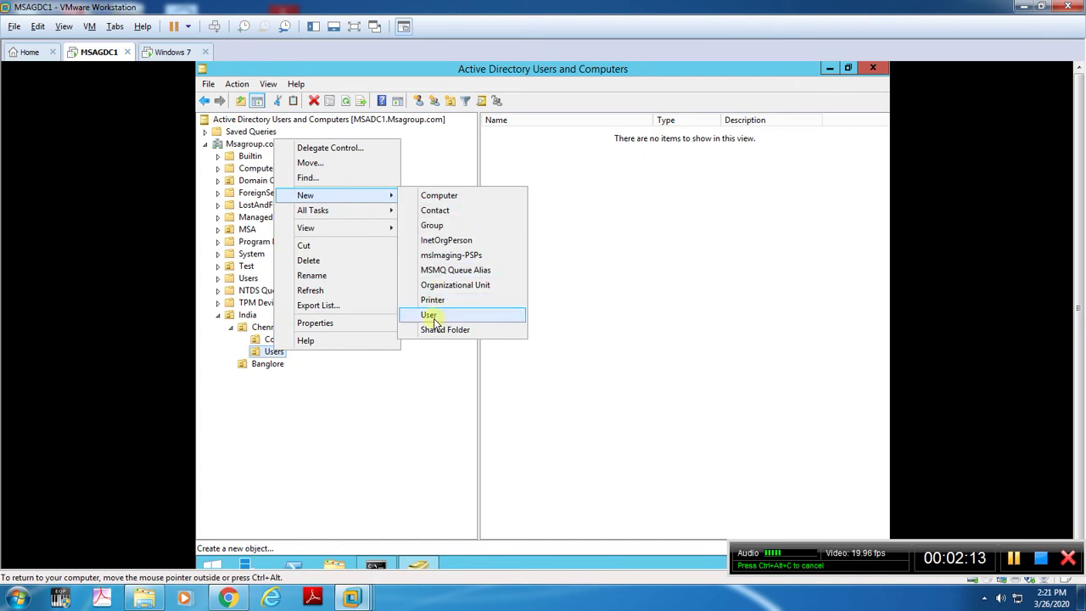
left_click(430, 314)
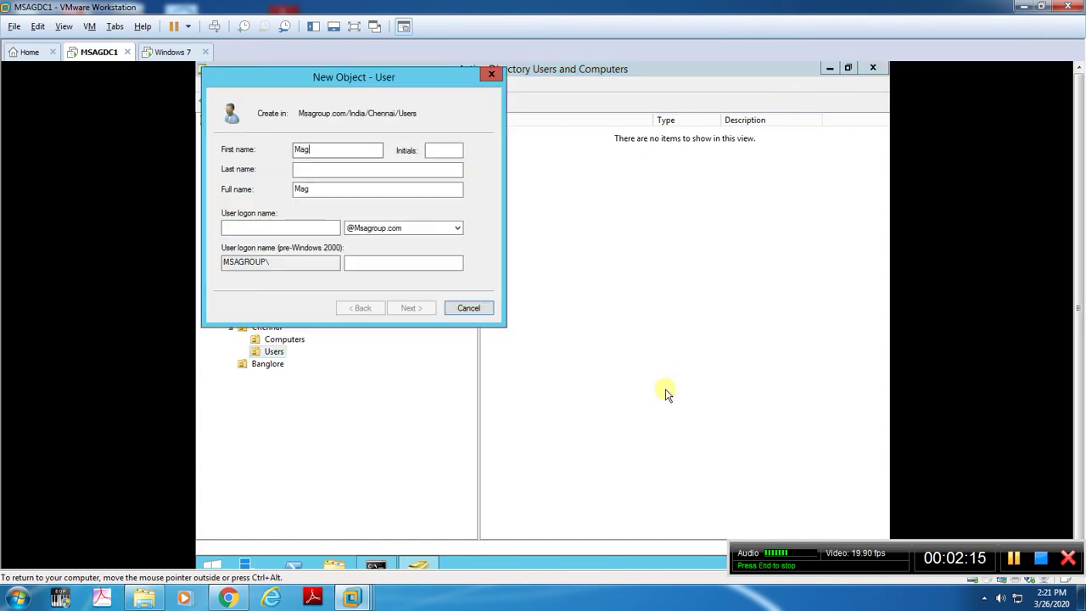
key("Tab")
key("Tab")
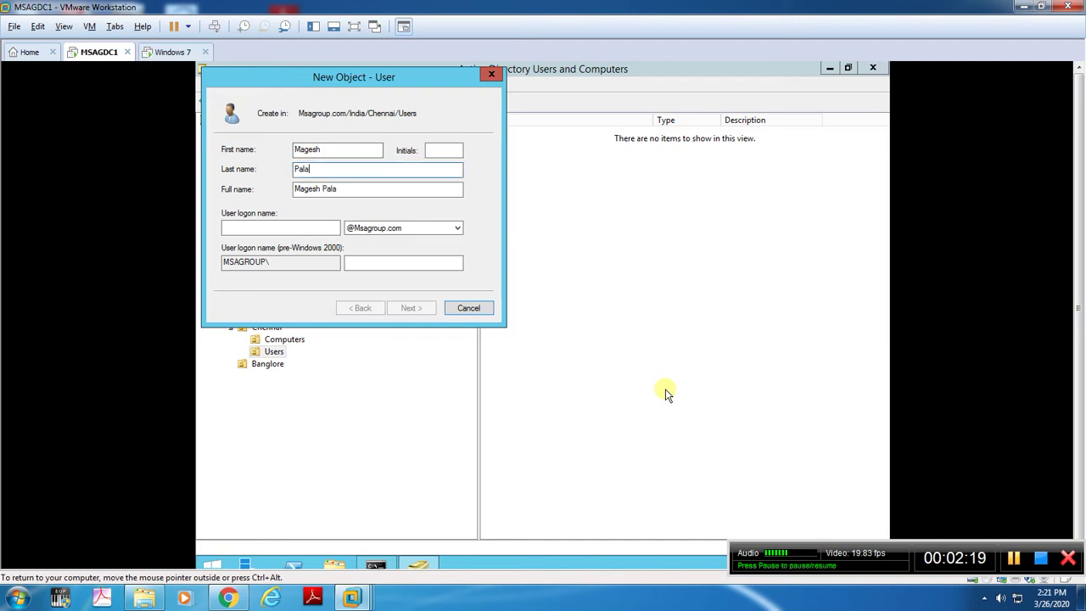
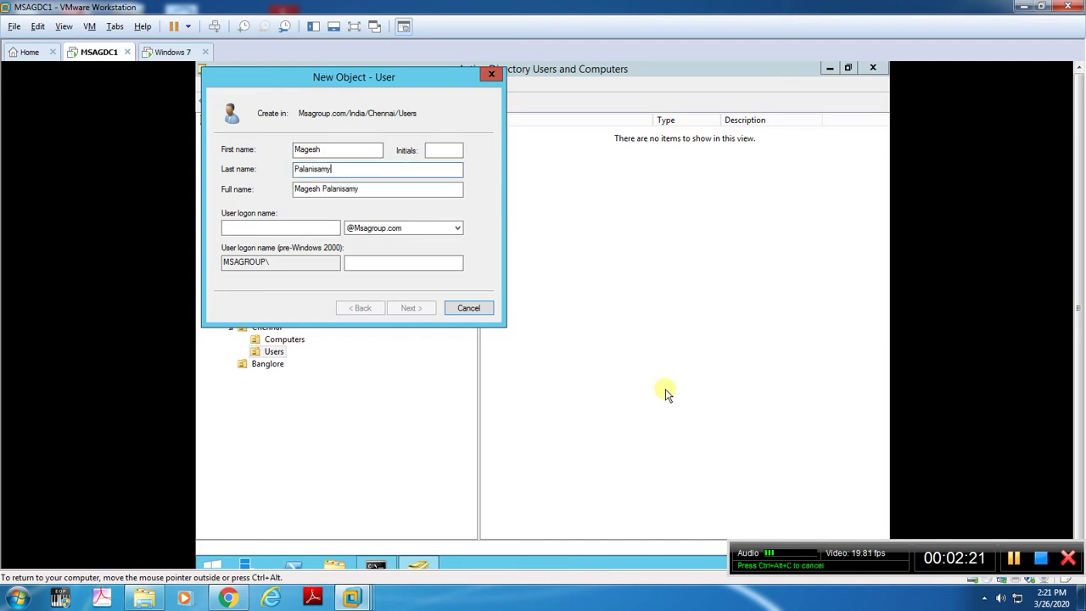
key("Tab")
key("Tab")
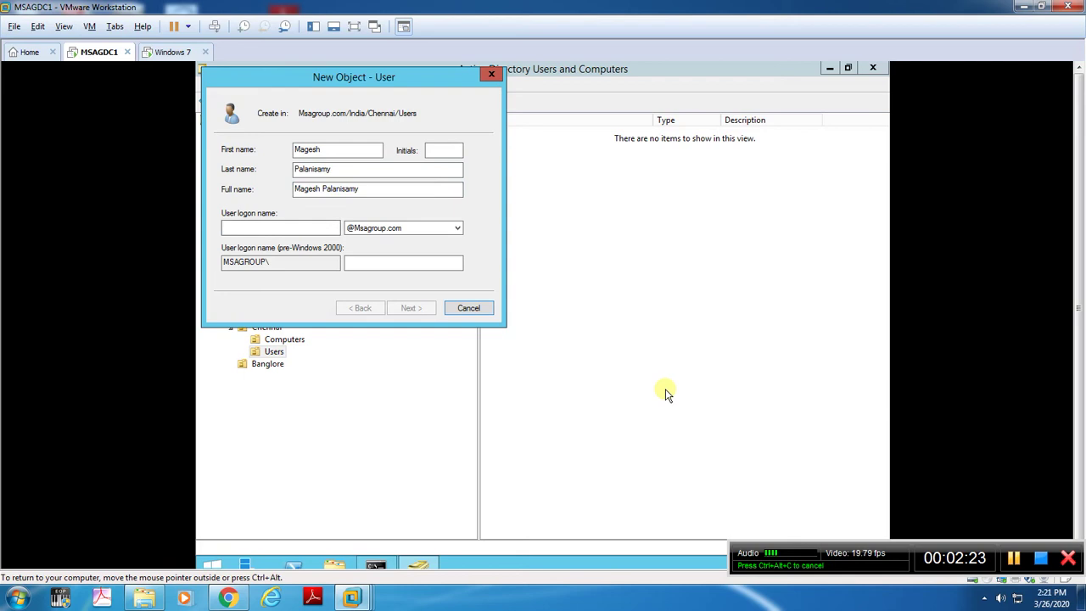
type("Magesh")
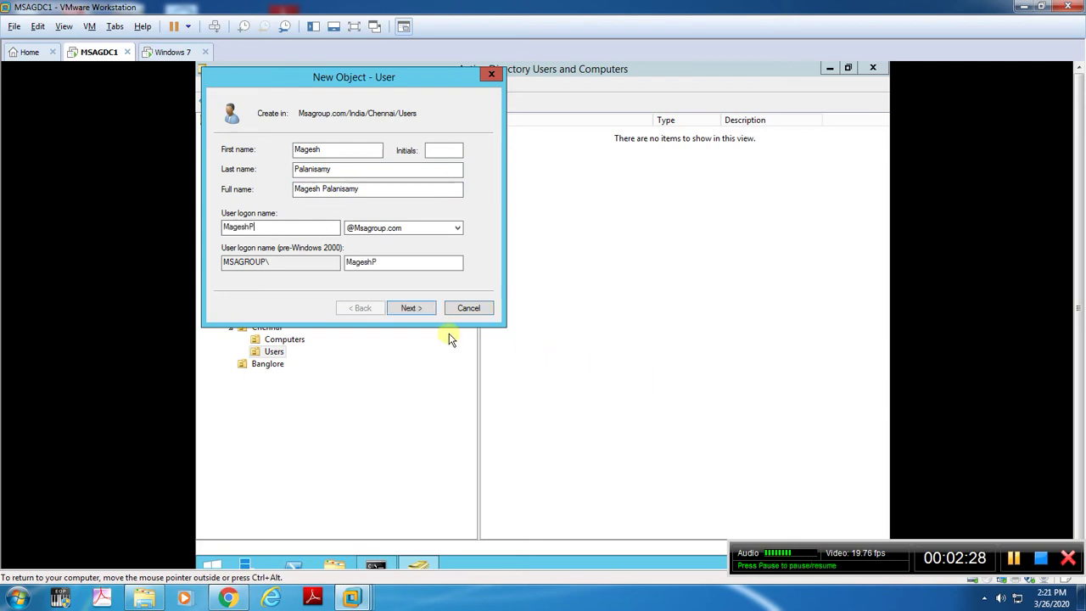
type("P")
left_click(411, 308)
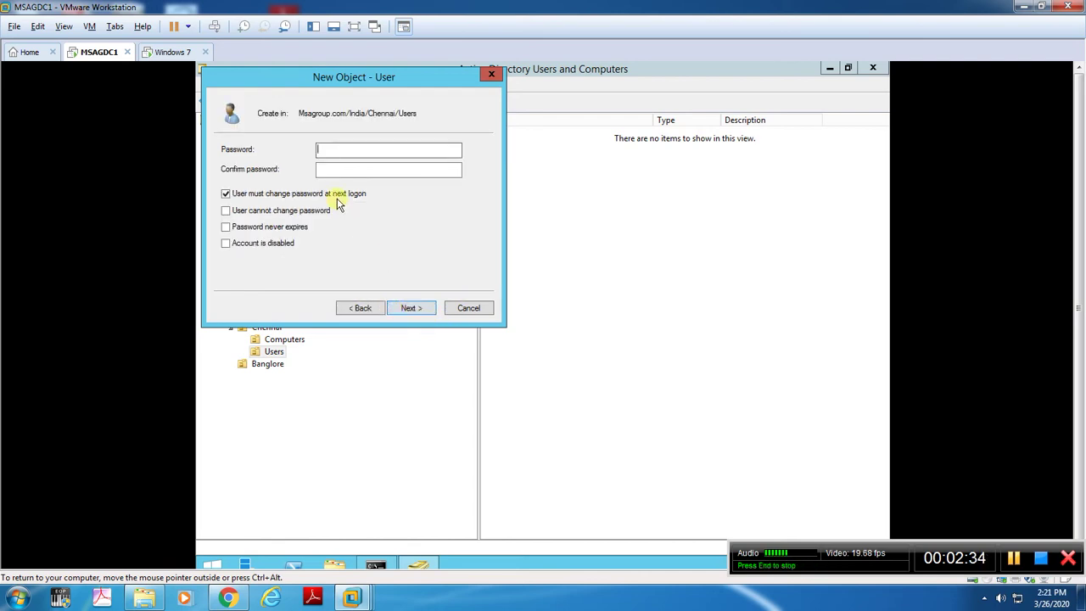
Enter and confirm the new user's initial password and finish creating the account.
type("Password@1")
key("Tab")
type("Password@1")
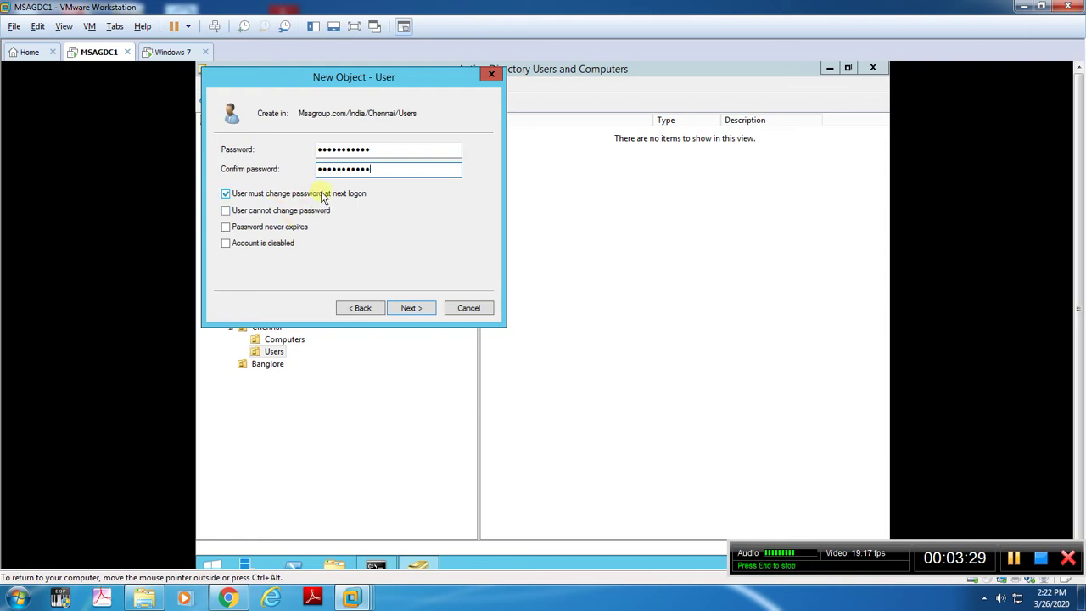
left_click(409, 308)
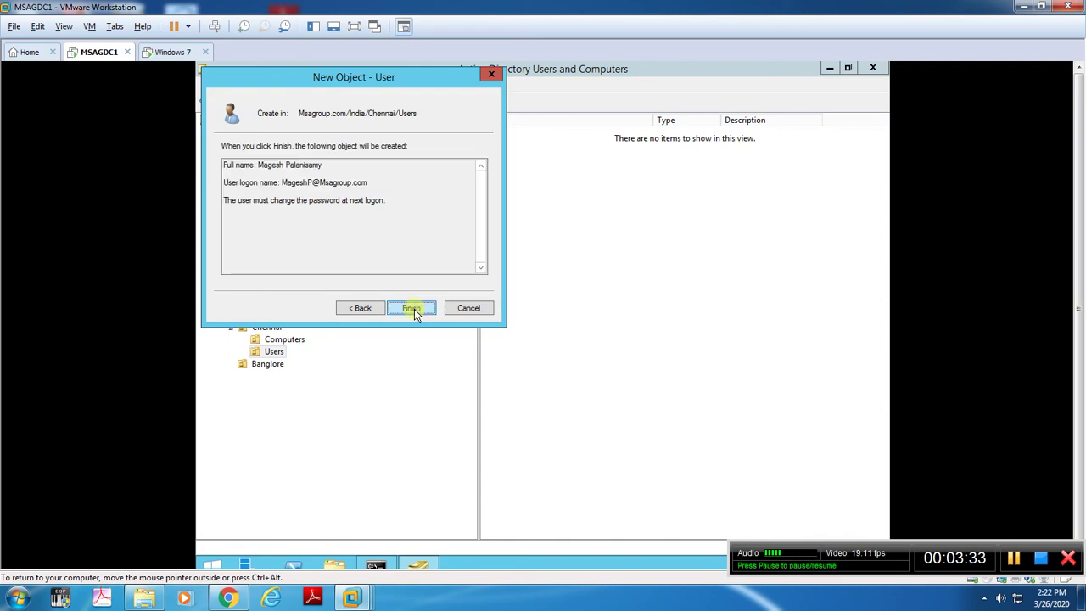
left_click(414, 309)
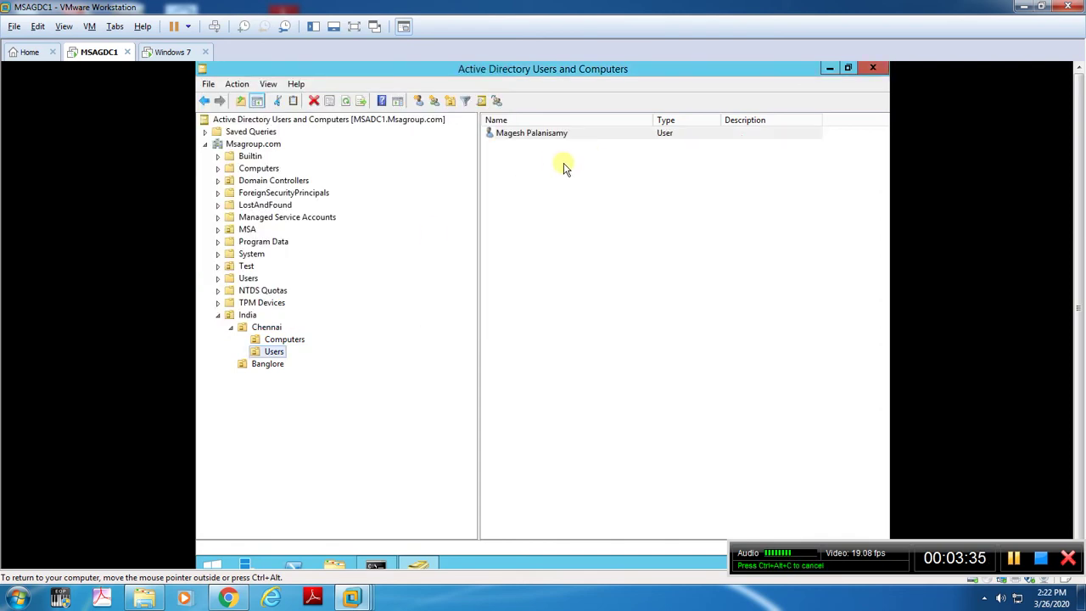
In the new user's Properties, set Description to 'IT Support' and Office to 'Chennai'.
right_click(529, 132)
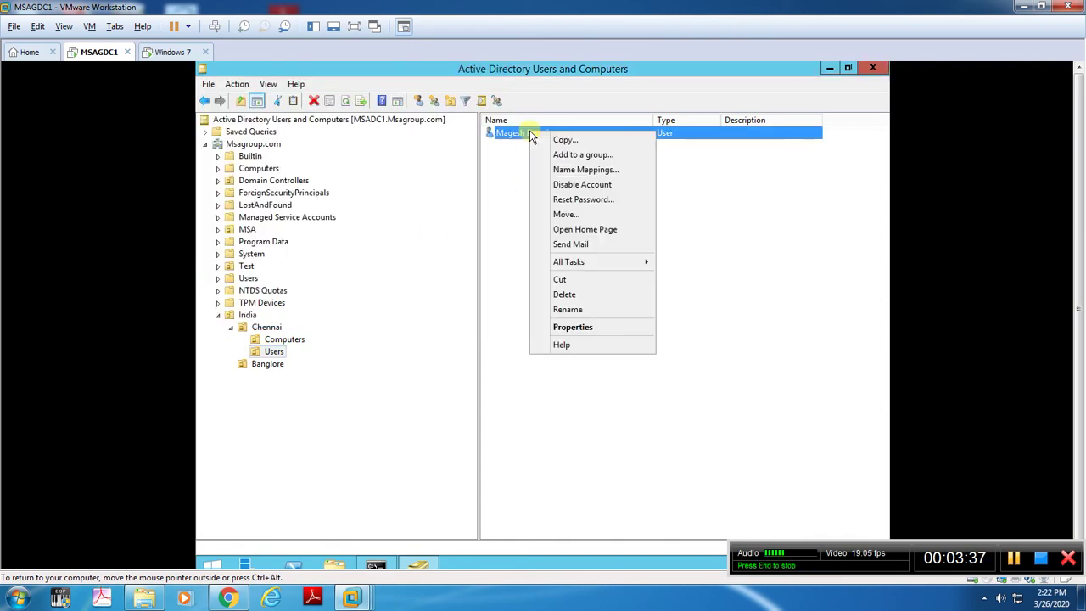
left_click(577, 329)
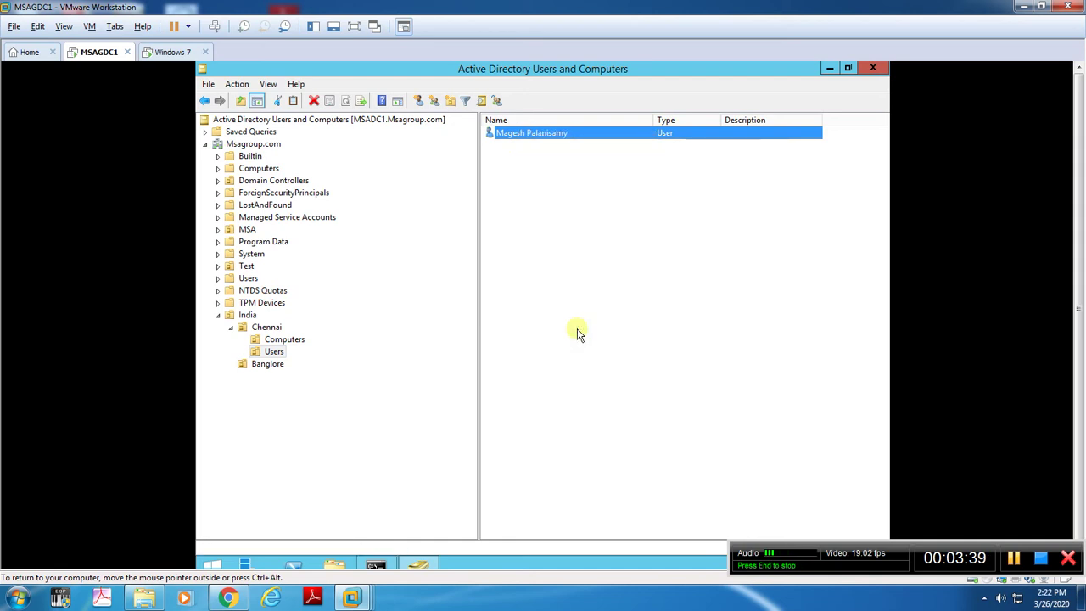
left_click_drag(546, 158, 470, 140)
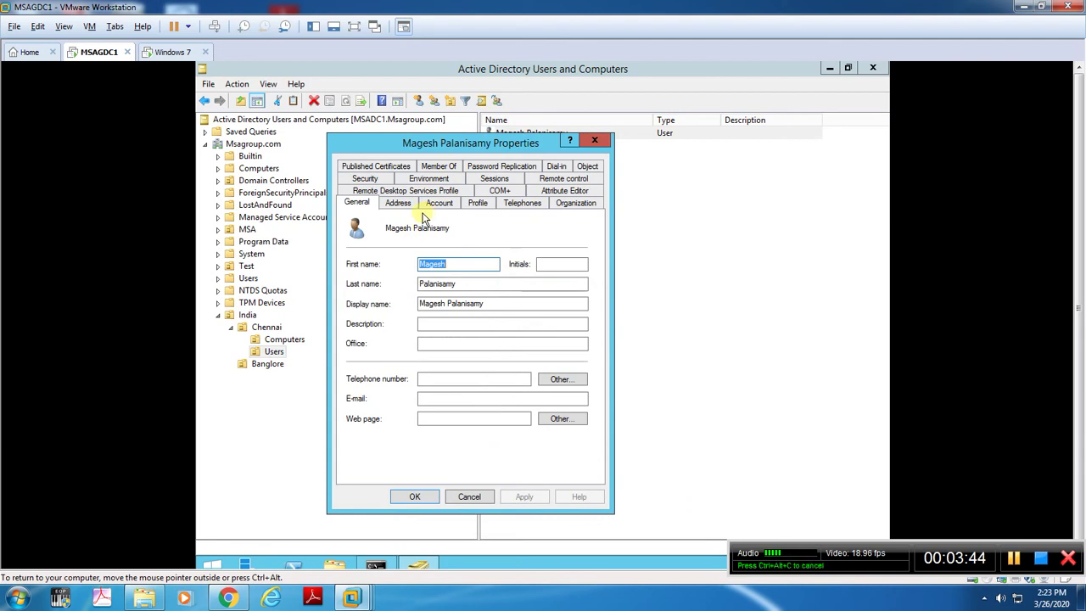
left_click(455, 324)
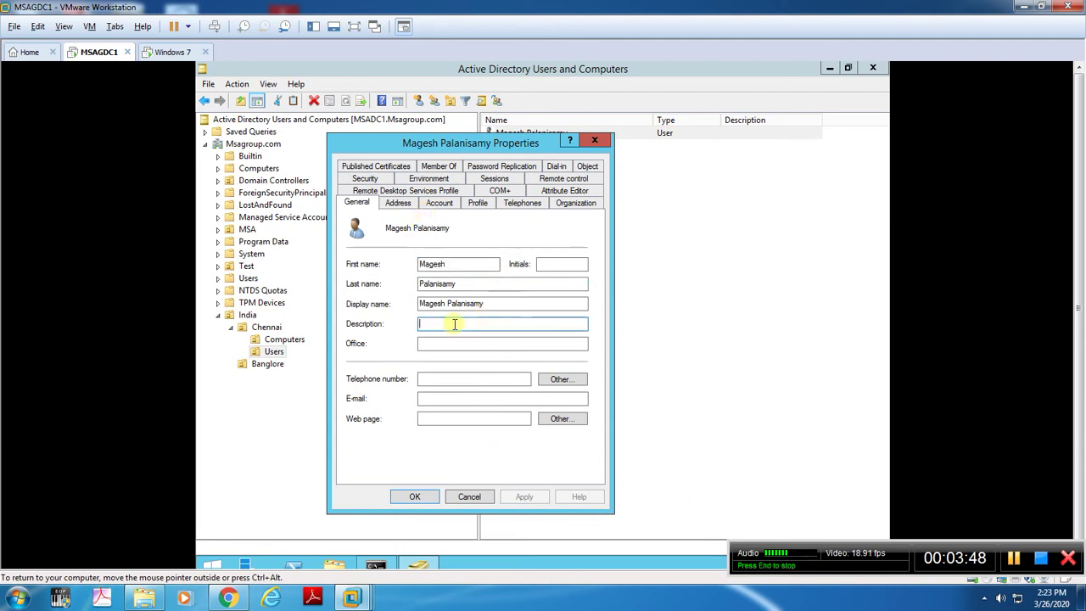
type("IT Support")
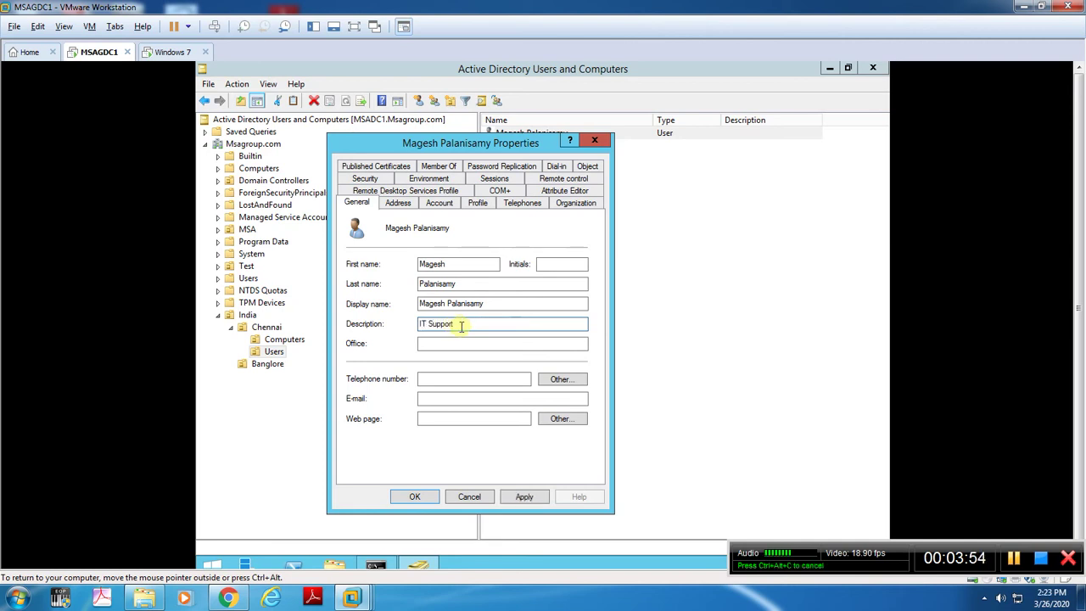
left_click(509, 343)
type("Chennai")
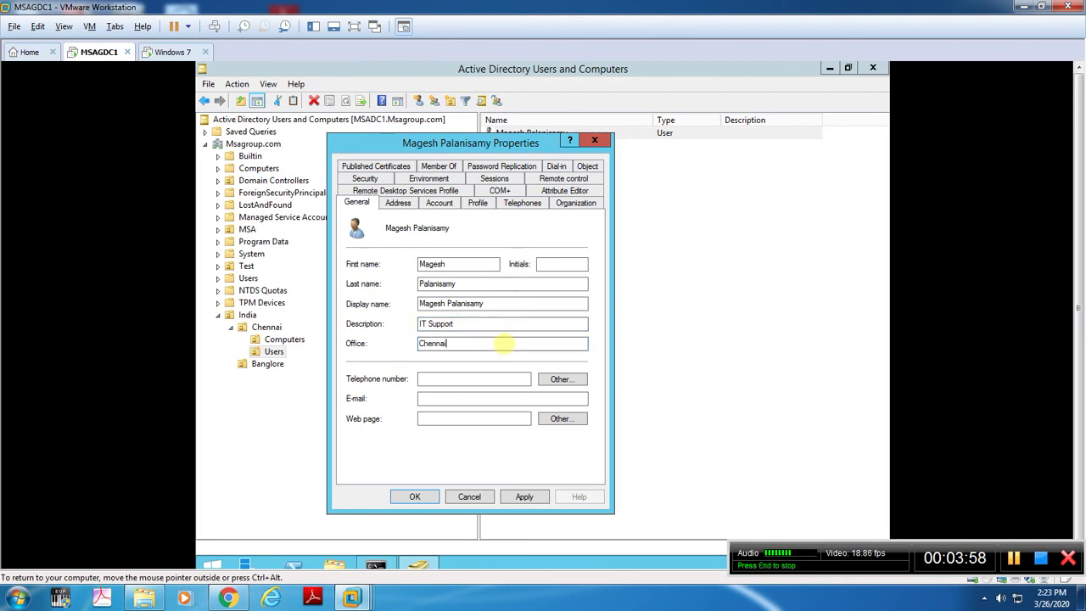
left_click(481, 379)
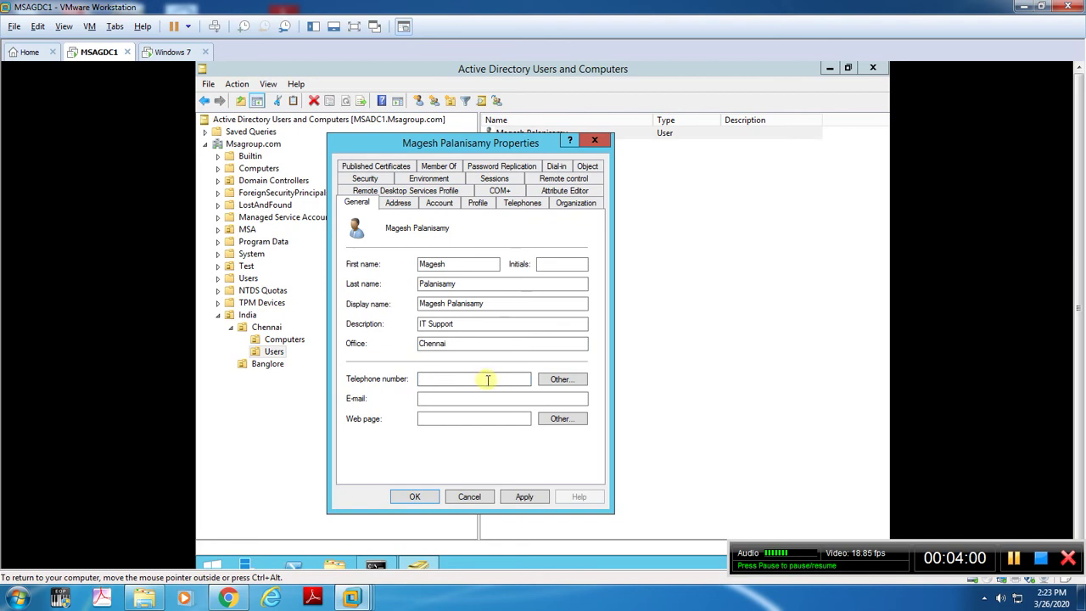
left_click(484, 398)
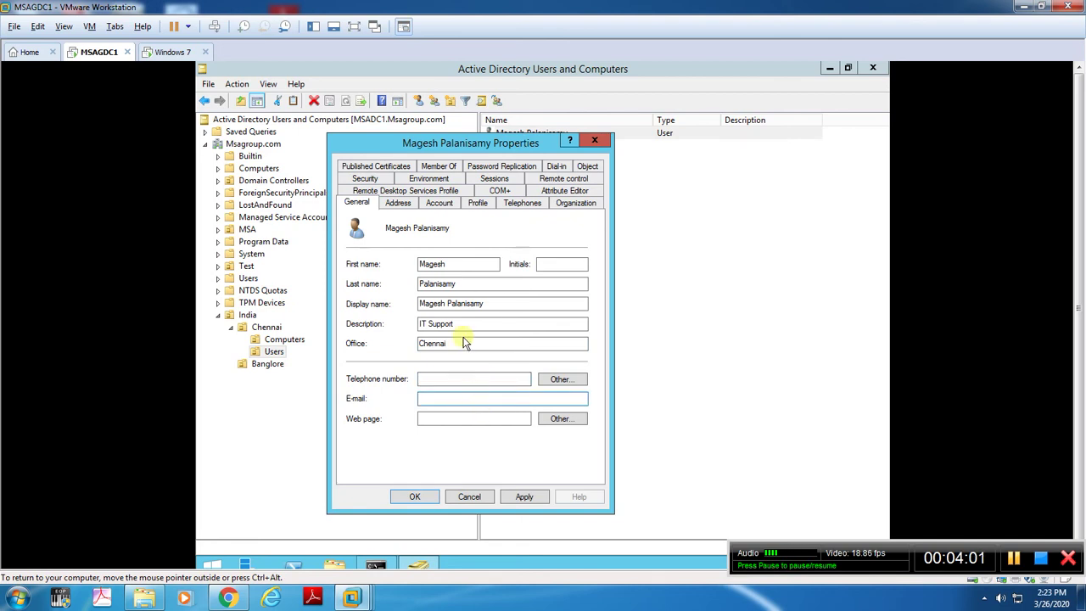
left_click(405, 203)
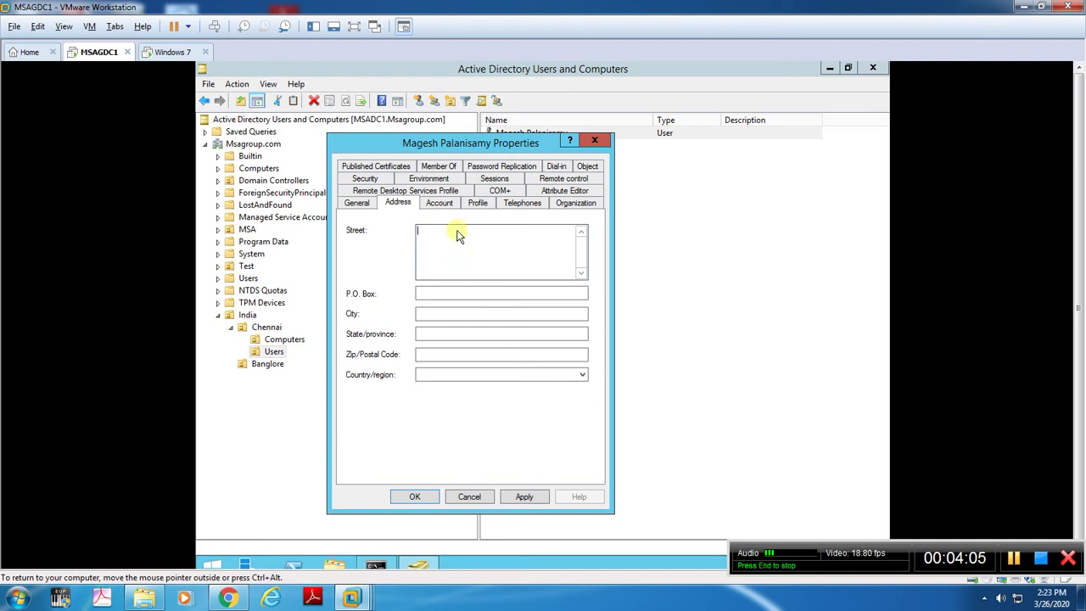
Look through the Account, Profile and Organization tabs, then apply the changes and close Properties.
left_click(439, 202)
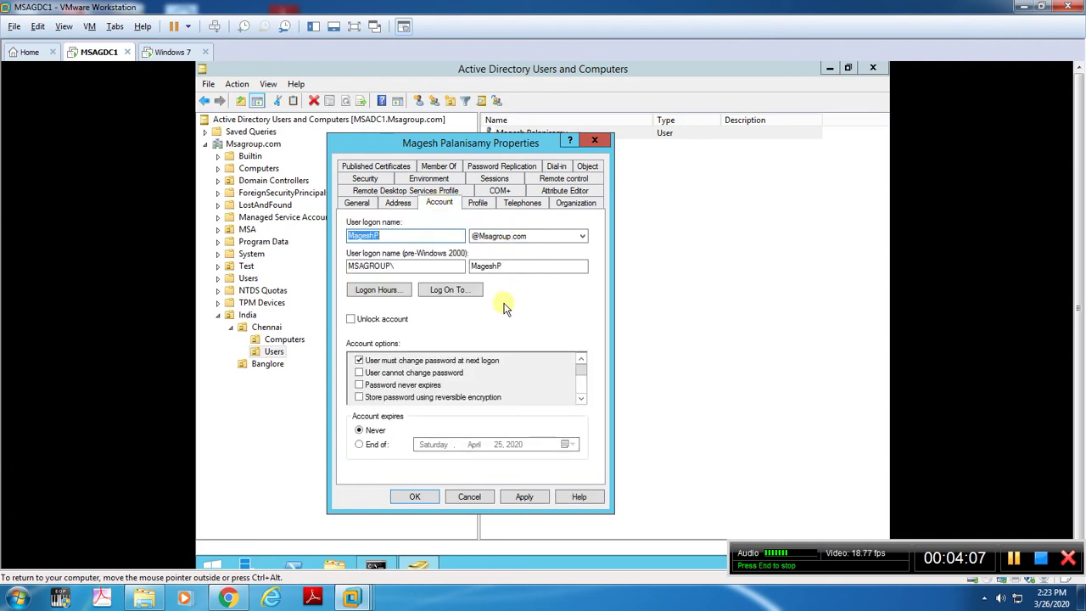
left_click(490, 206)
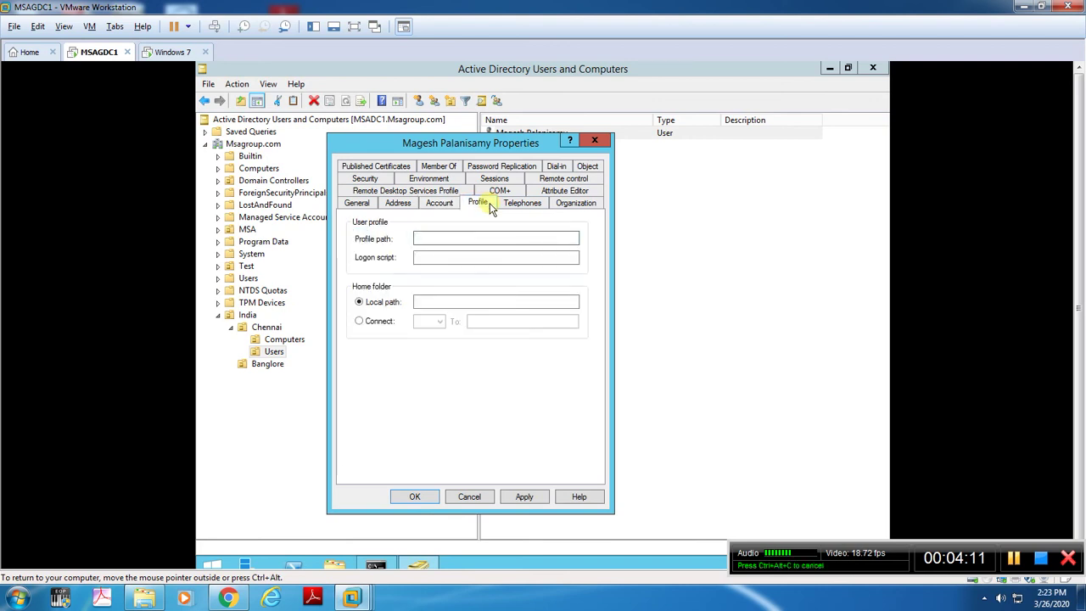
left_click(568, 207)
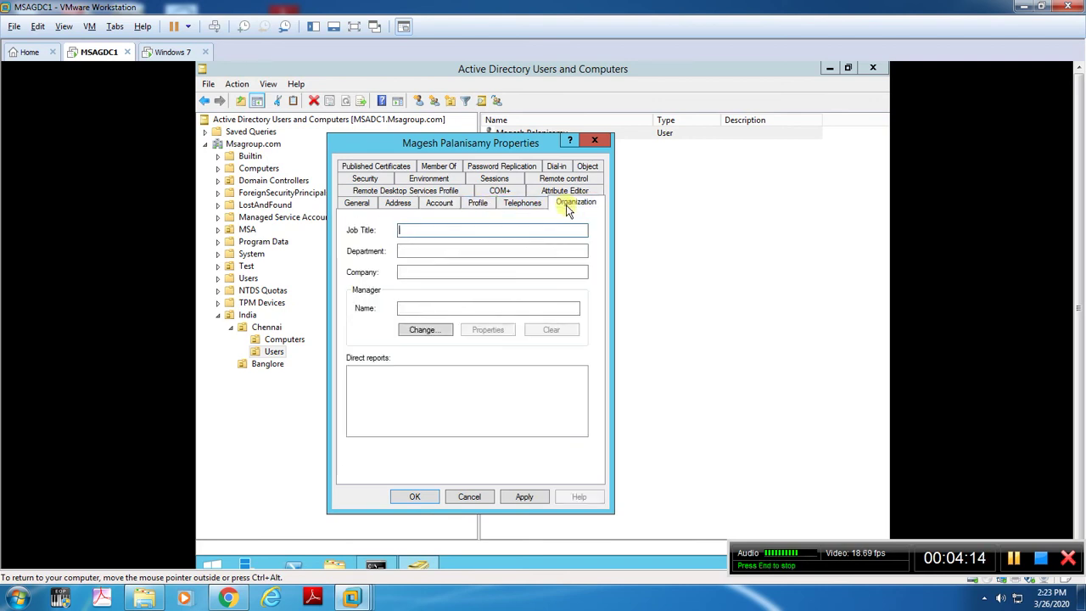
left_click(458, 249)
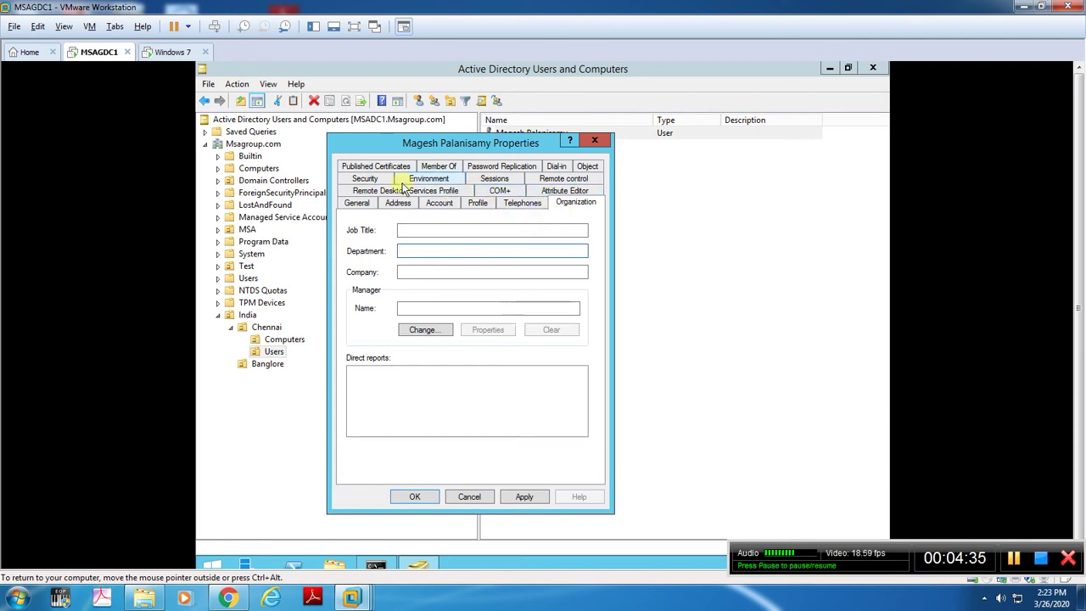
left_click(357, 203)
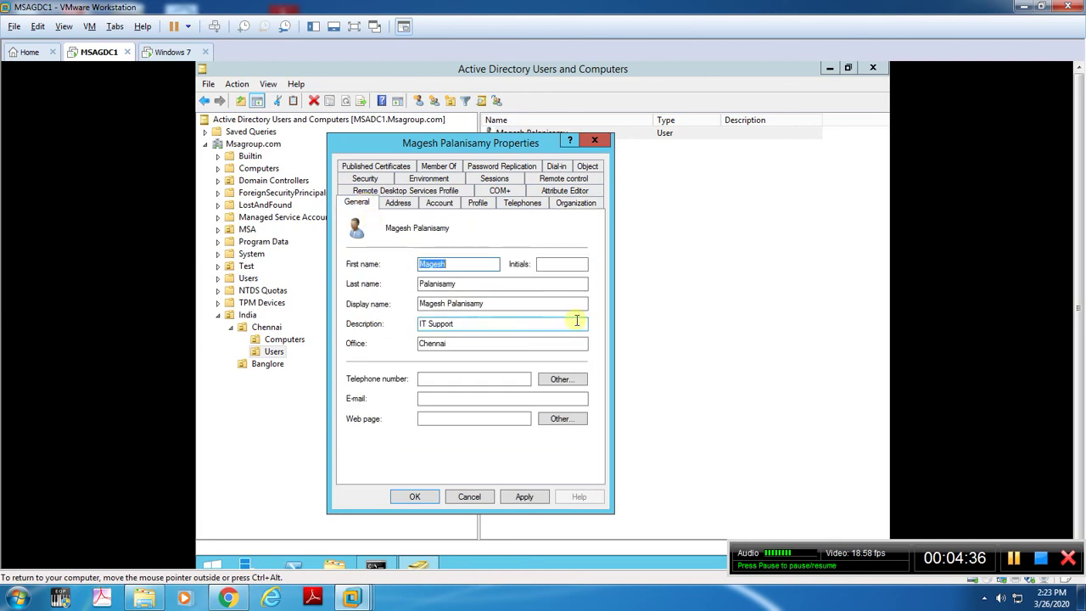
left_click(526, 496)
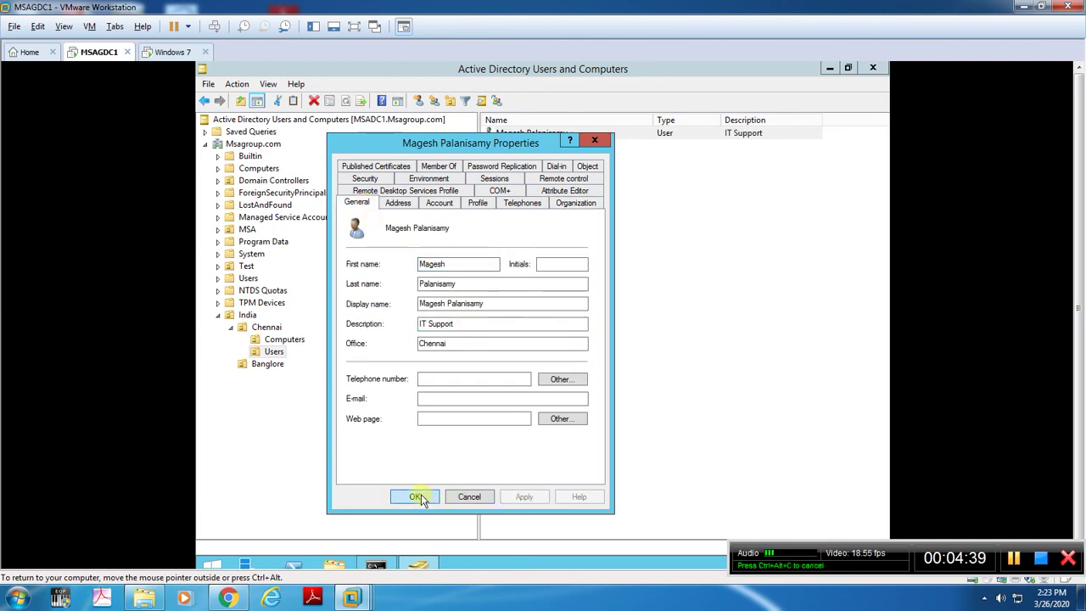
left_click(419, 495)
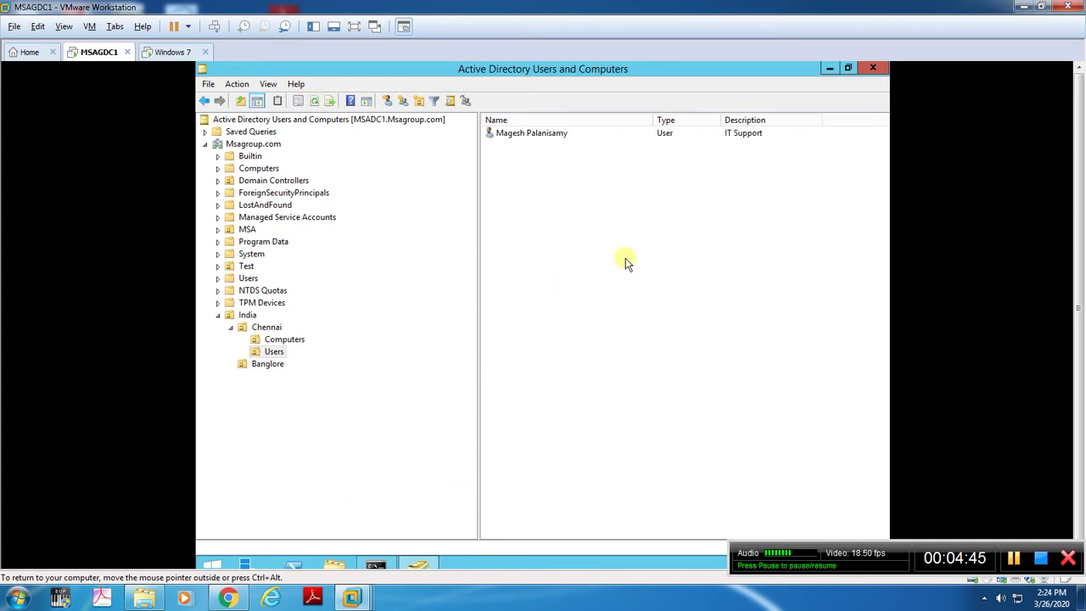
Send Ctrl+Alt+Del to the Windows 7 VM and log on as the new user with the initial password.
left_click(169, 52)
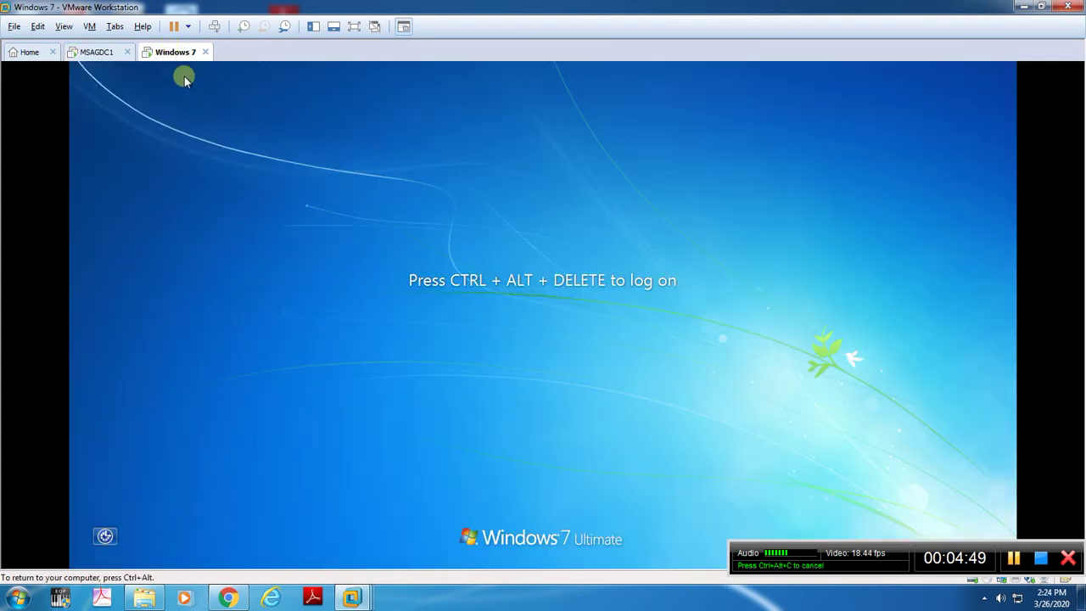
right_click(177, 54)
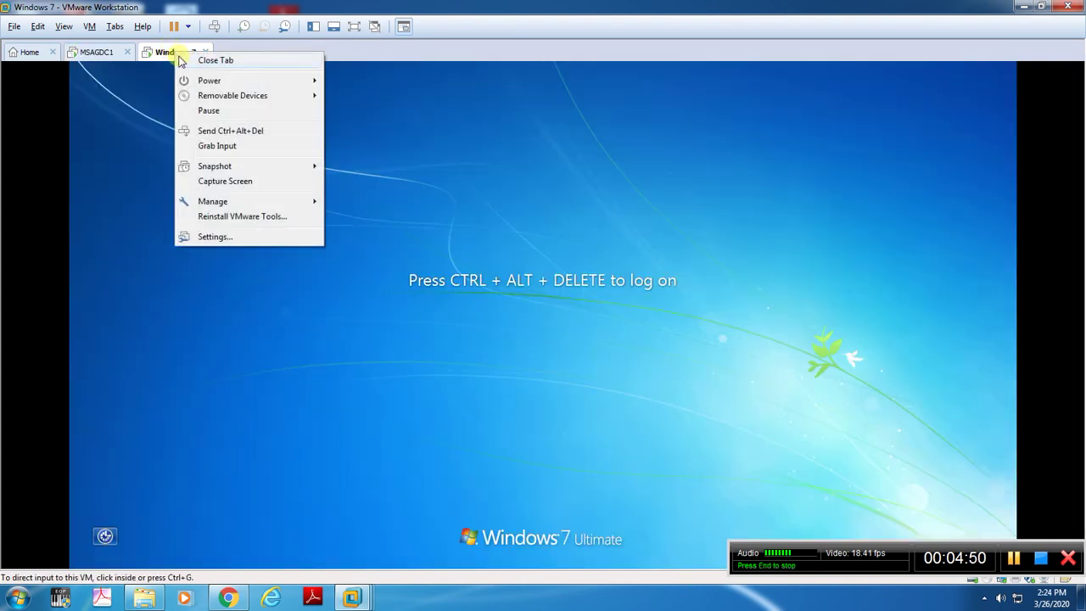
left_click(219, 130)
left_click(544, 388)
type("••••")
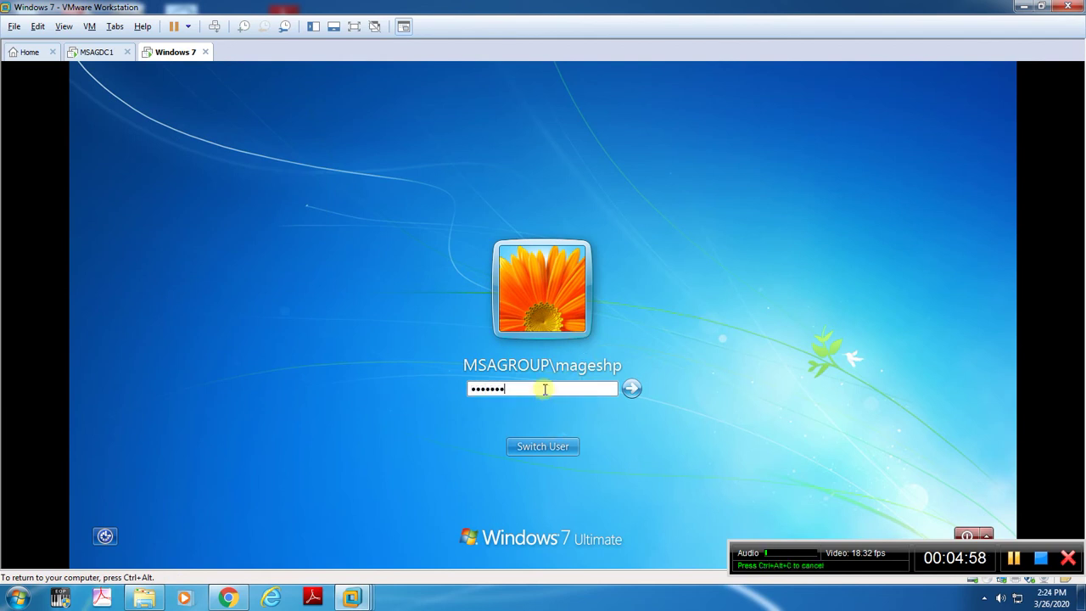
type("•••••••")
key("Return")
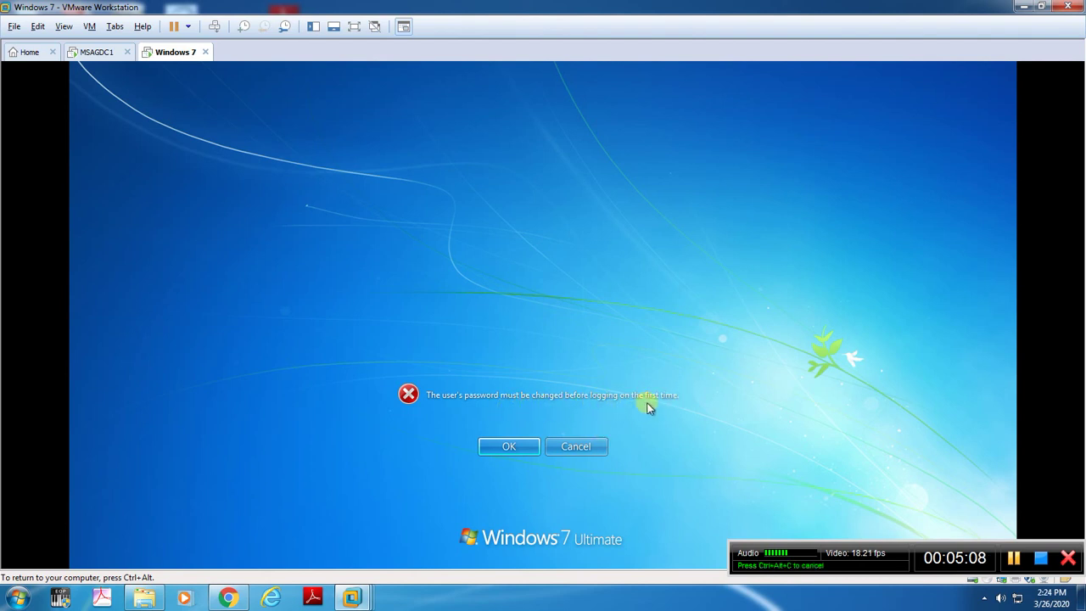
left_click(514, 446)
Enter and confirm a new password for the domain user and continue to the Windows 7 desktop.
left_click(549, 350)
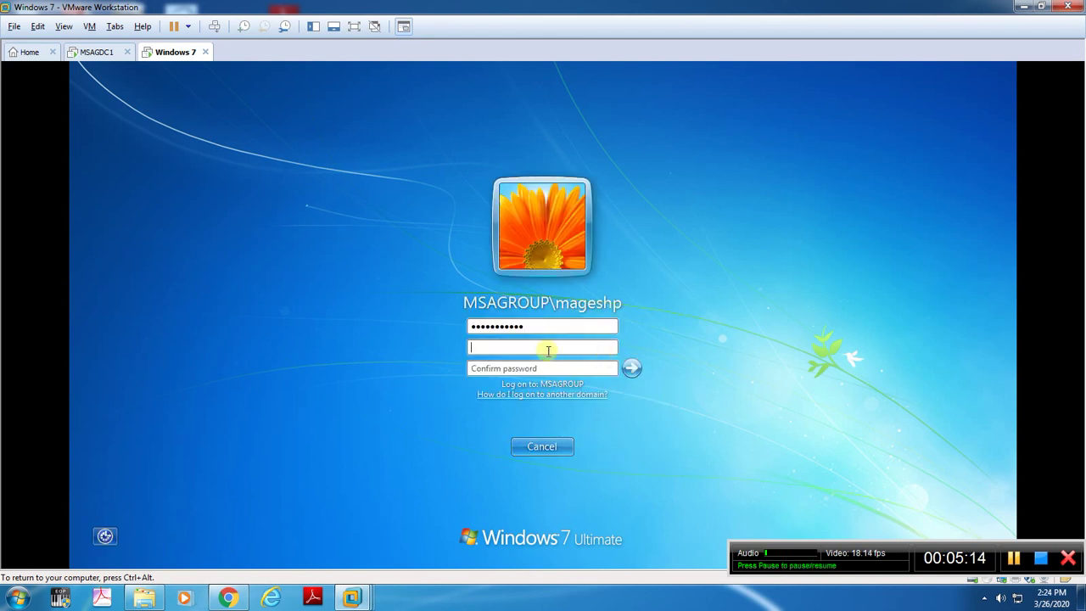
type("•••••")
key("Tab")
type("••••")
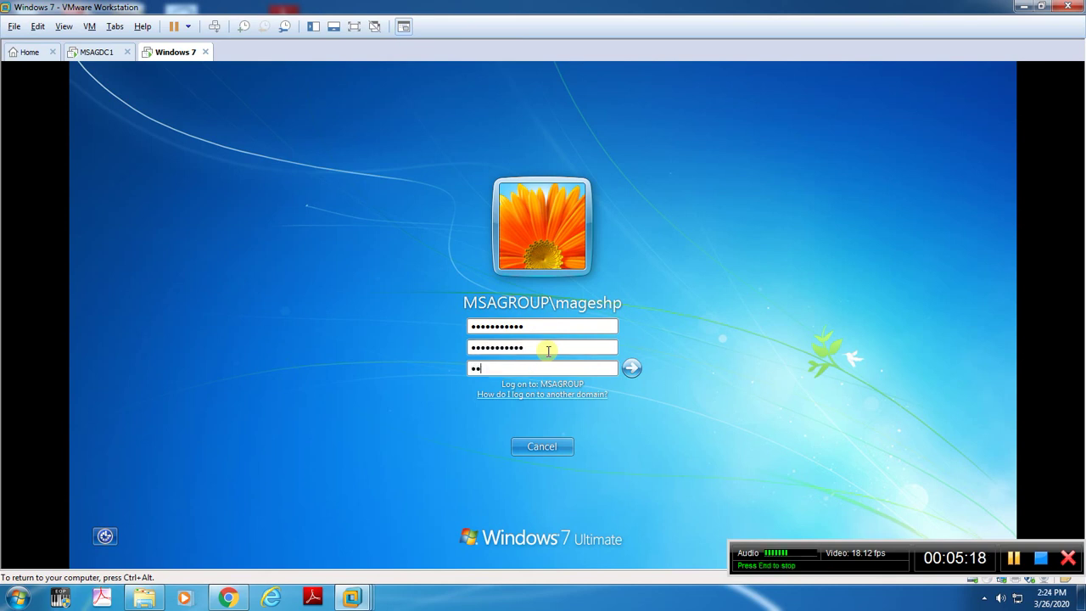
type("•••••")
key("Return")
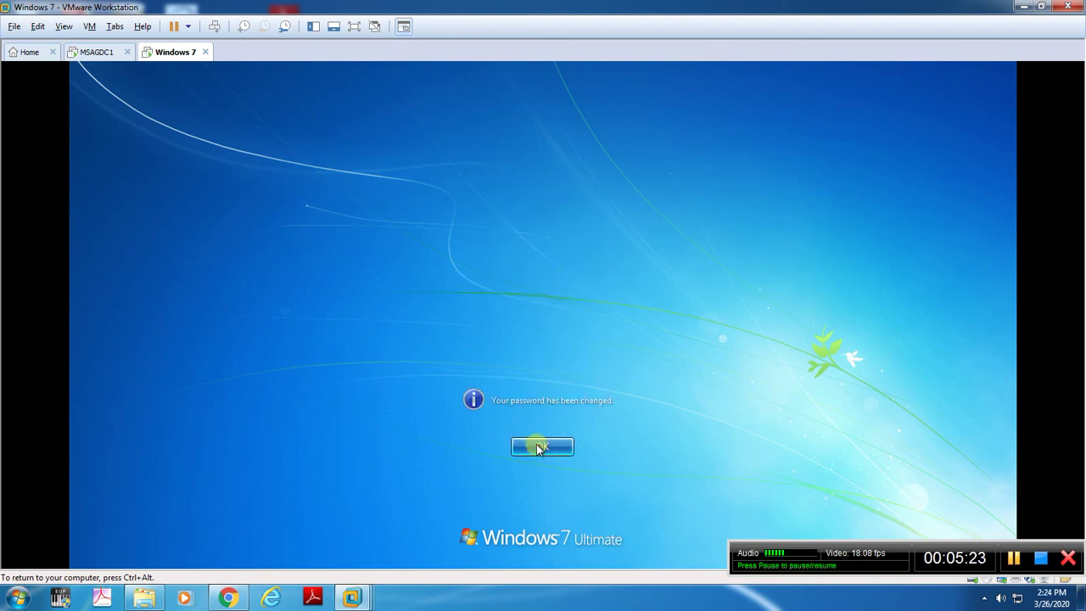
left_click(540, 447)
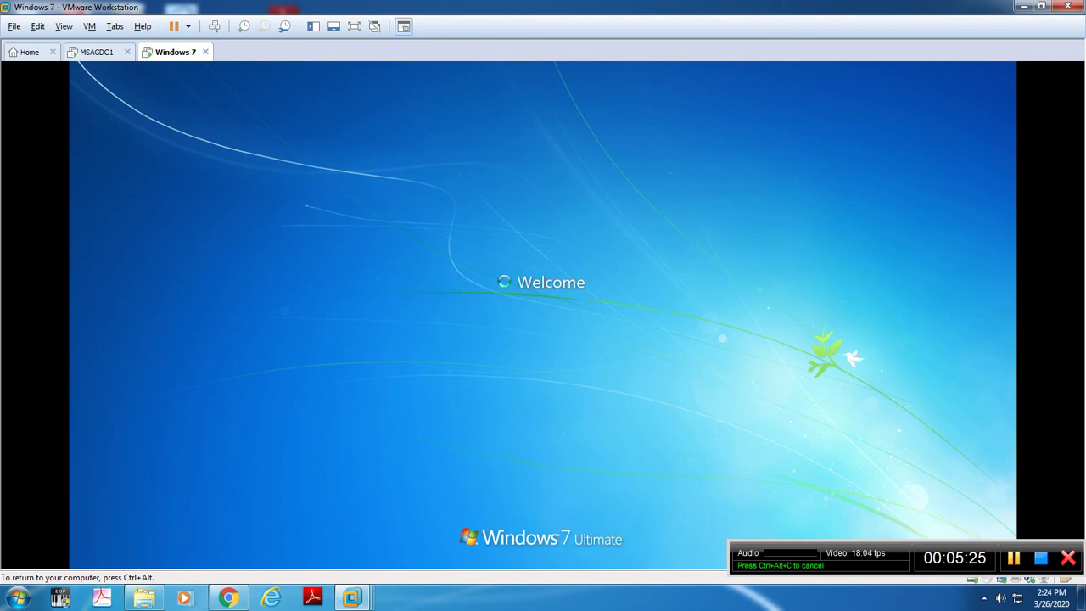
key("ctrl+alt")
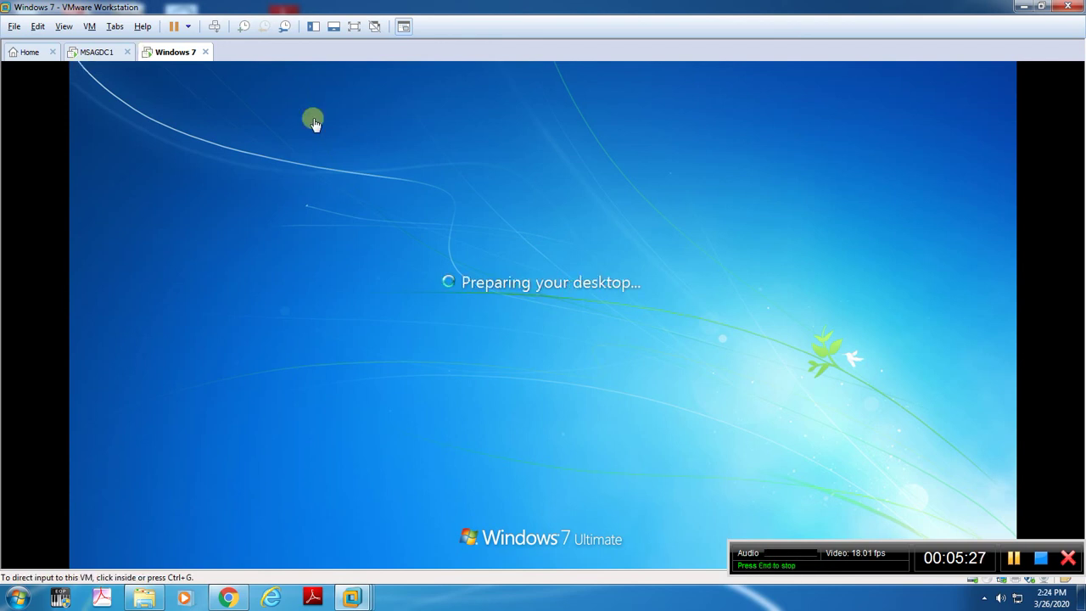
left_click(501, 317)
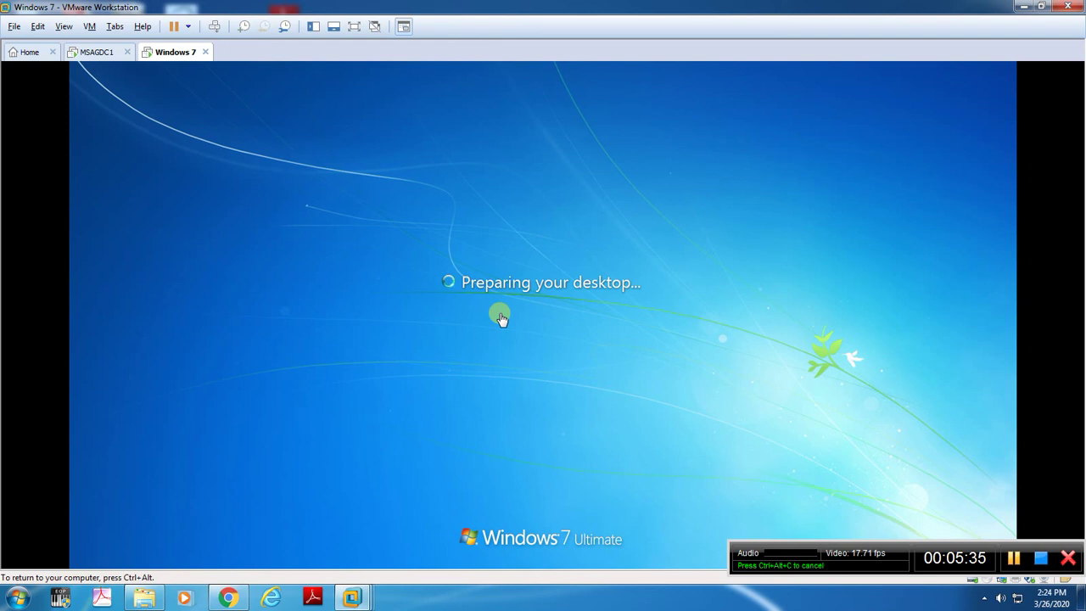
key("ctrl+alt")
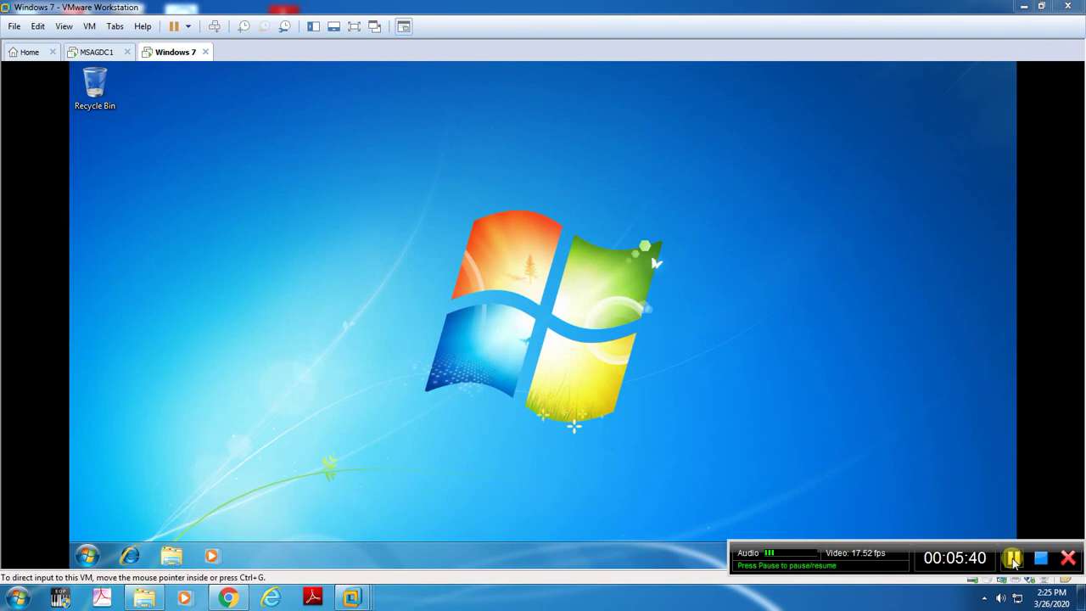
left_click(1013, 559)
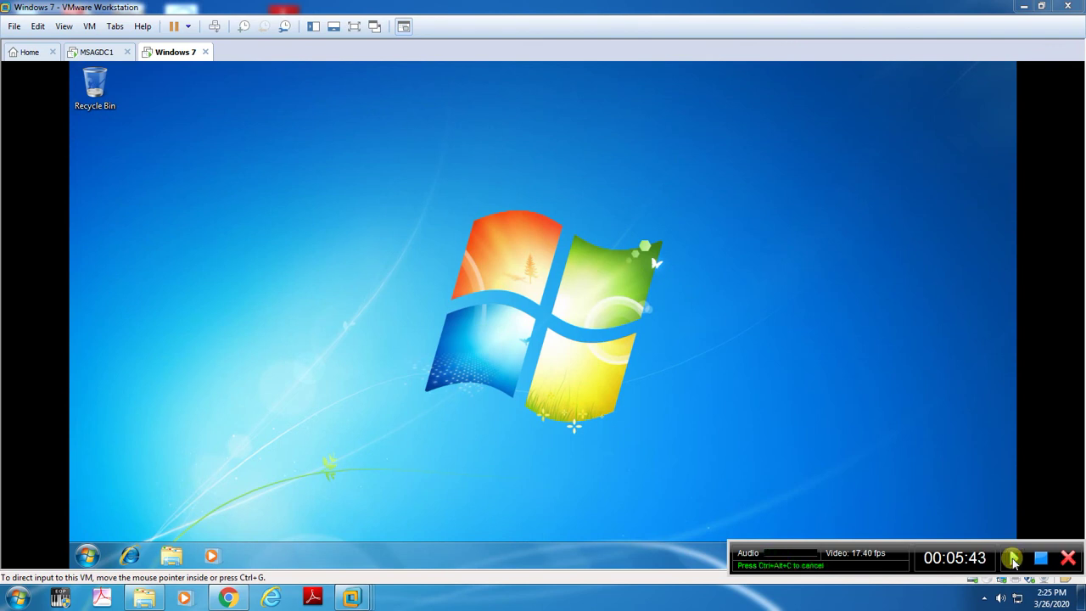
left_click(1013, 558)
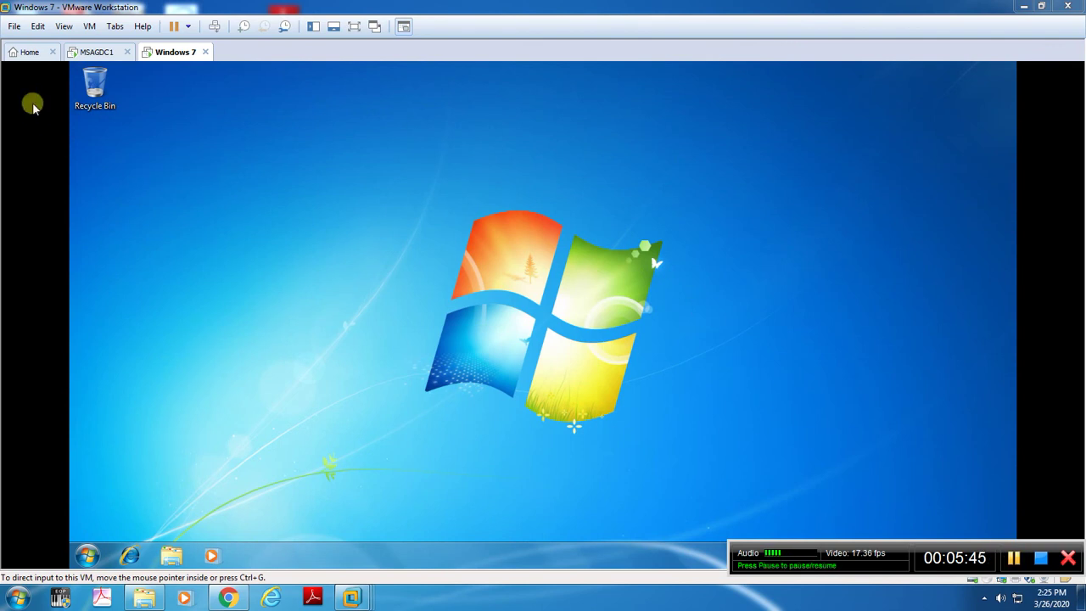
left_click(95, 52)
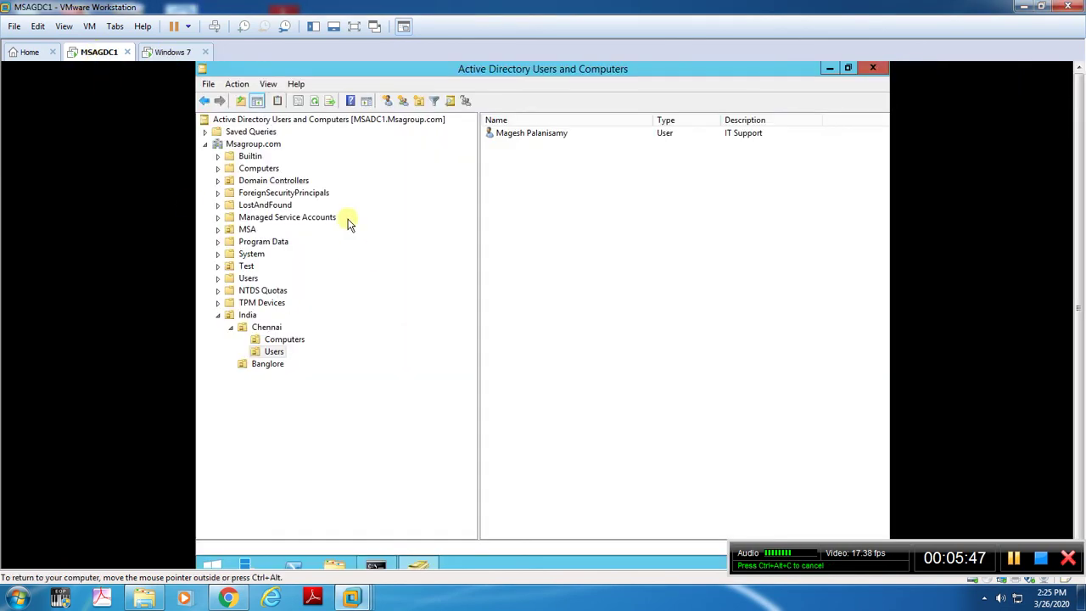
left_click(287, 340)
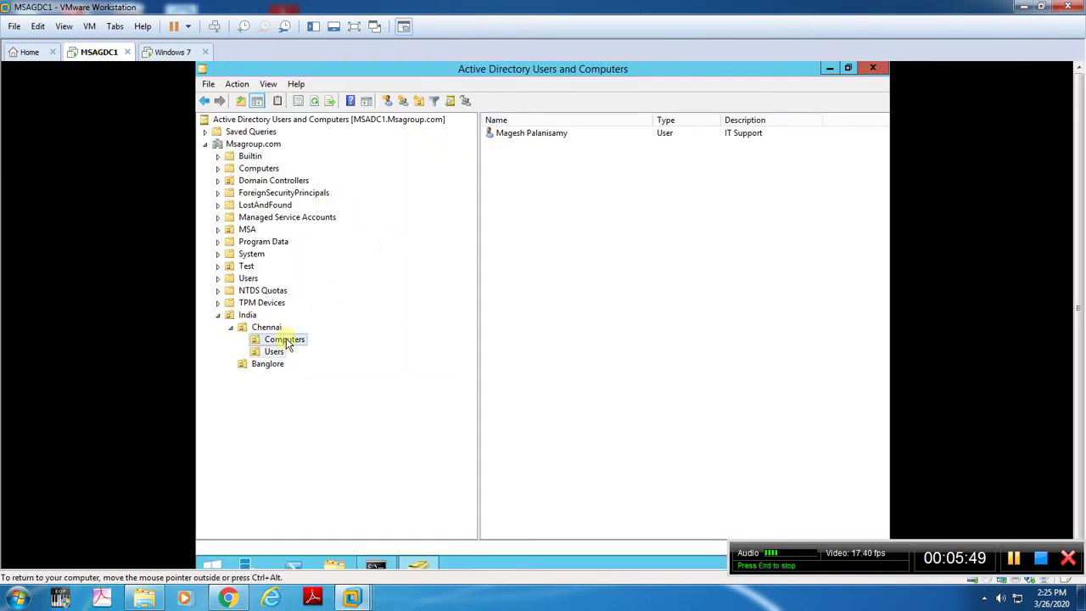
left_click(275, 351)
left_click(171, 51)
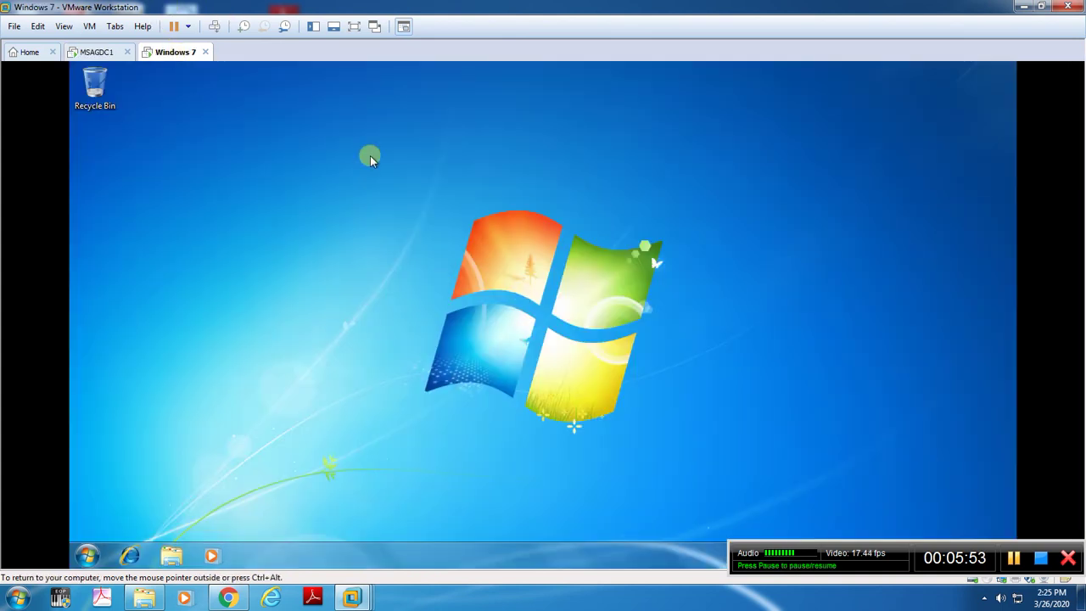
left_click(100, 52)
left_click(172, 53)
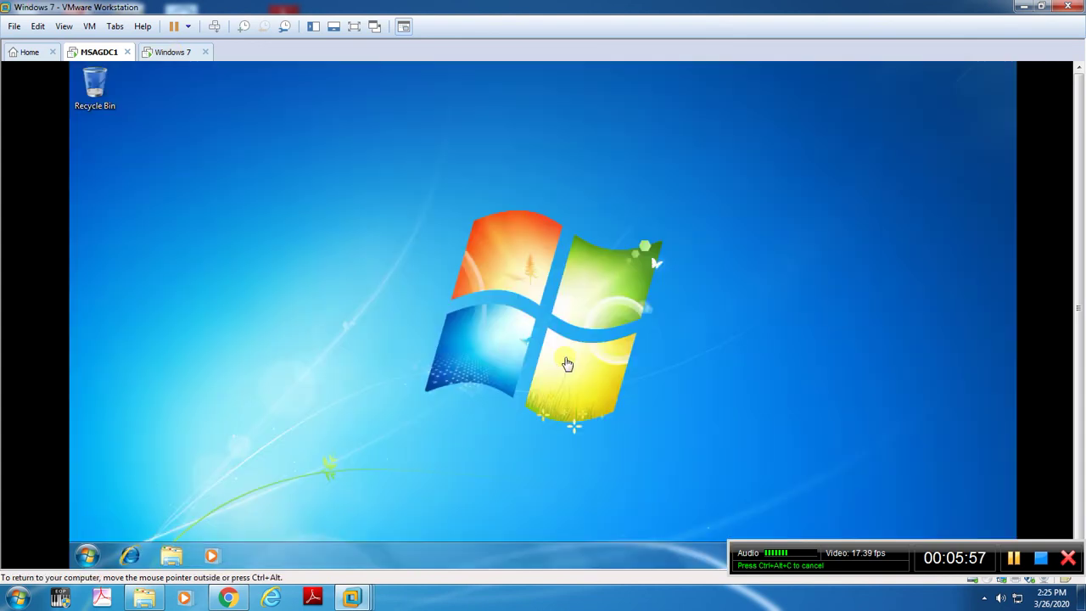